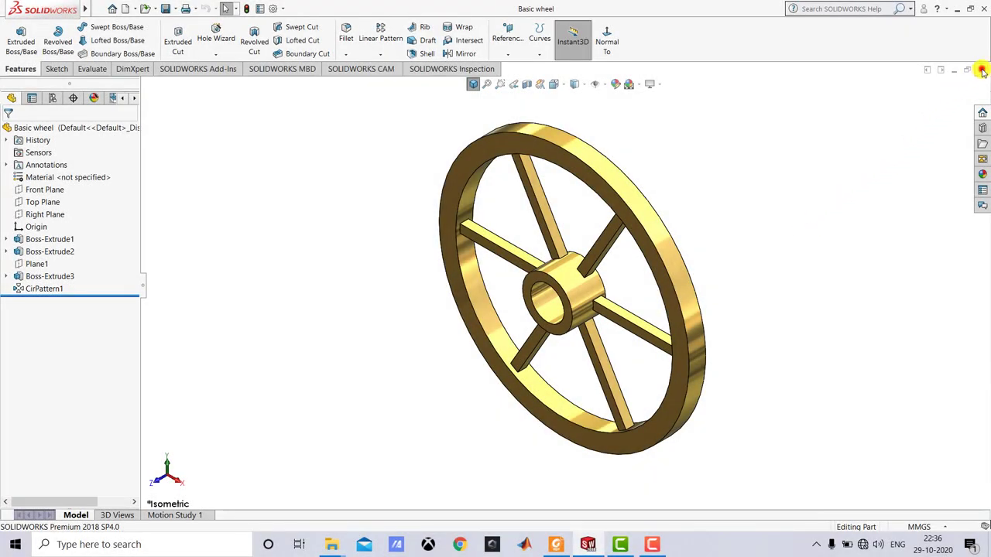
Close the finished wheel part and create a new part document
{"action": "left_click", "coordinate": [982, 70]}
{"action": "left_click", "coordinate": [768, 189]}
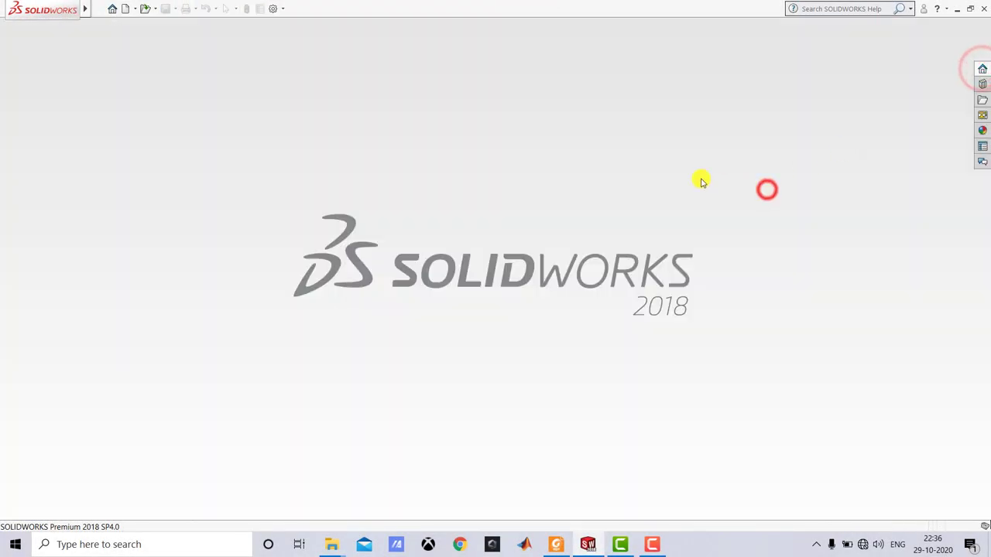
{"action": "left_click", "coordinate": [126, 10]}
{"action": "left_click", "coordinate": [265, 236]}
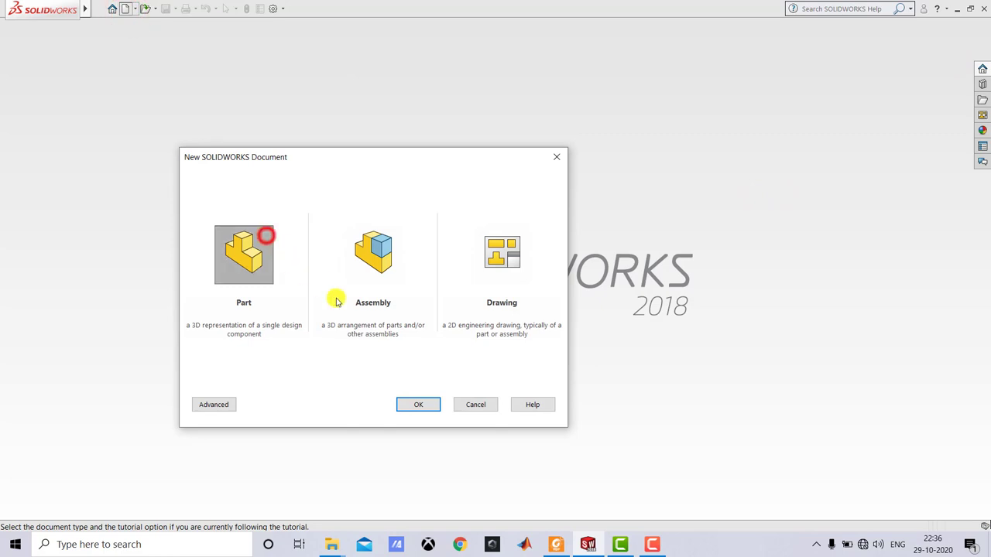
{"action": "left_click", "coordinate": [415, 403]}
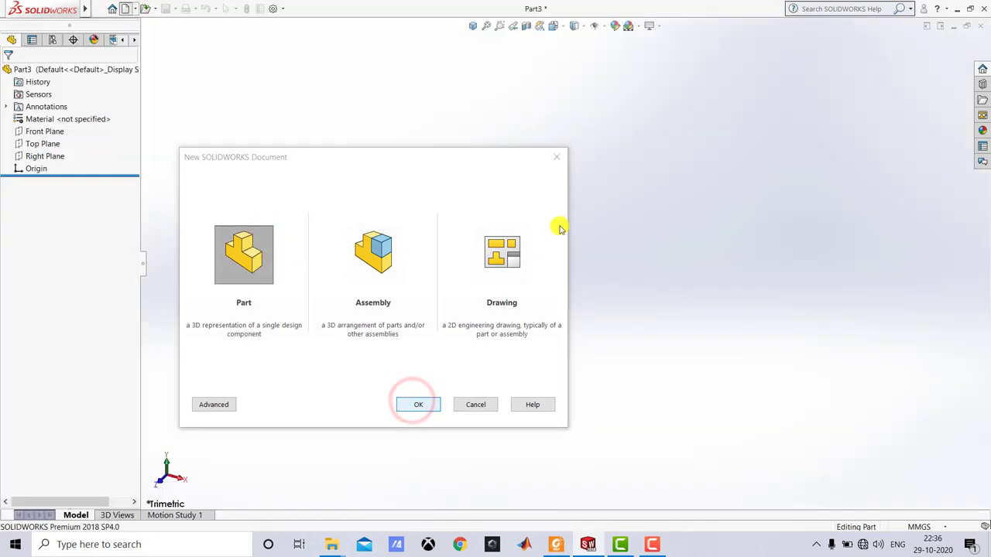
Apply the Plain White scene as the background of the new part
{"action": "left_click", "coordinate": [560, 224]}
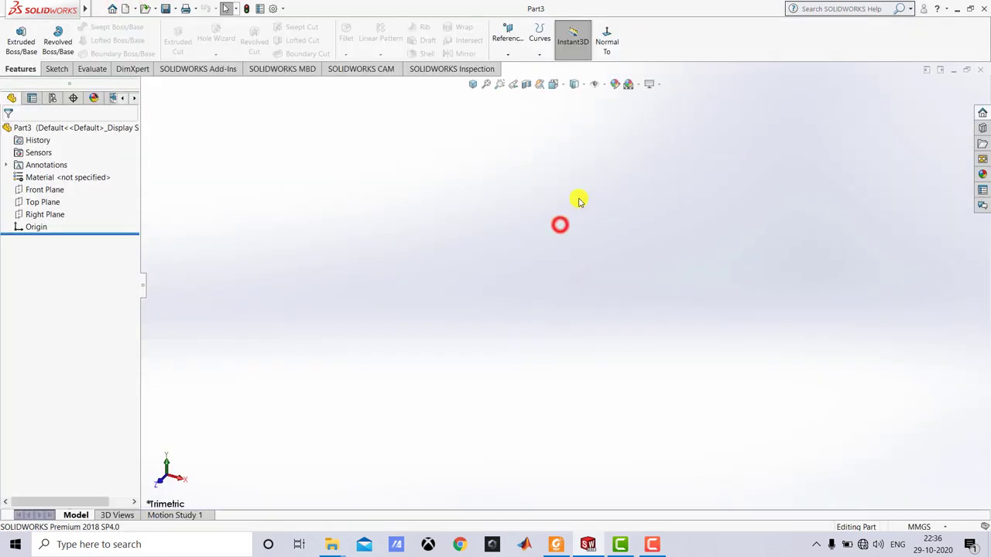
{"action": "left_click", "coordinate": [630, 83]}
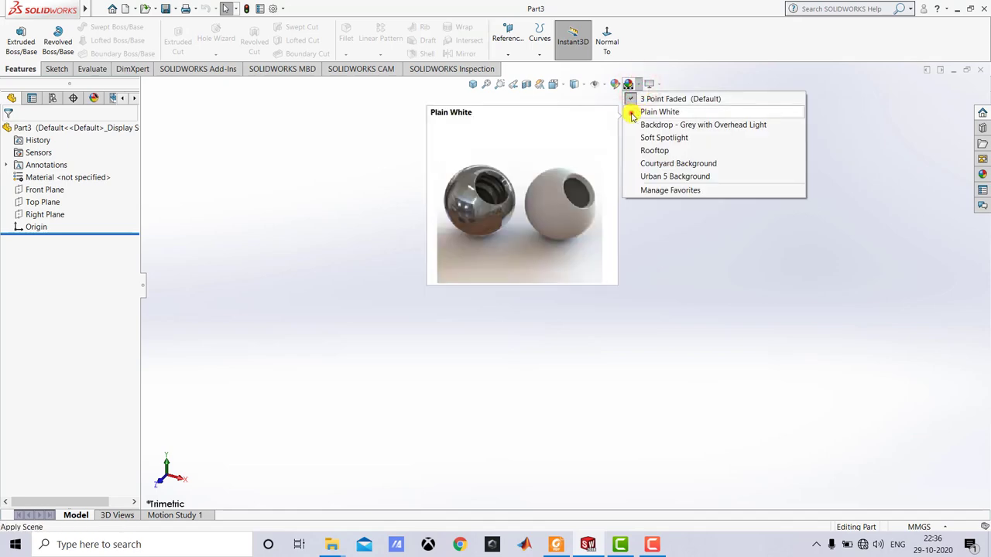
{"action": "left_click", "coordinate": [633, 112]}
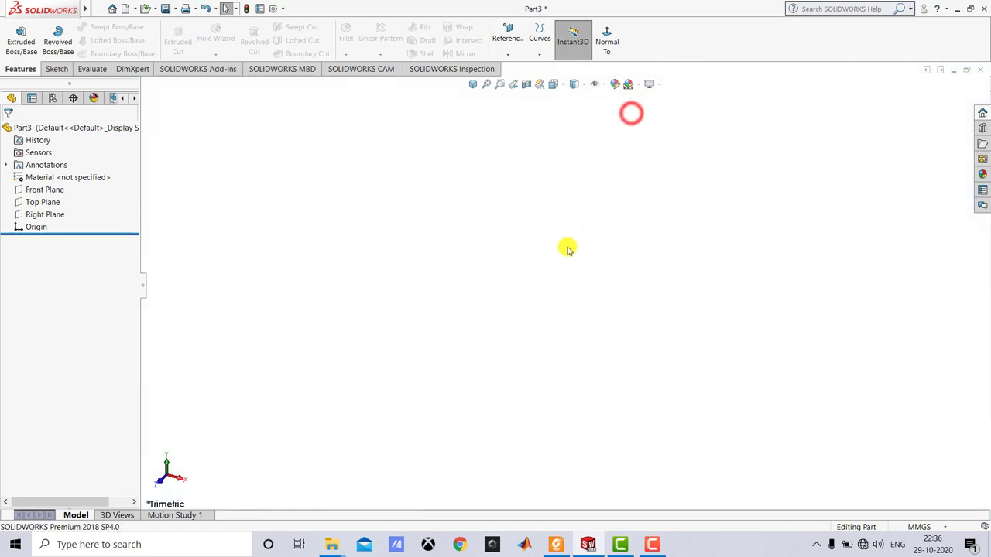
Switch to Foxit Reader to check the wheel's dimensions in the drawing, and return to SOLIDWORKS
{"action": "left_click", "coordinate": [546, 548]}
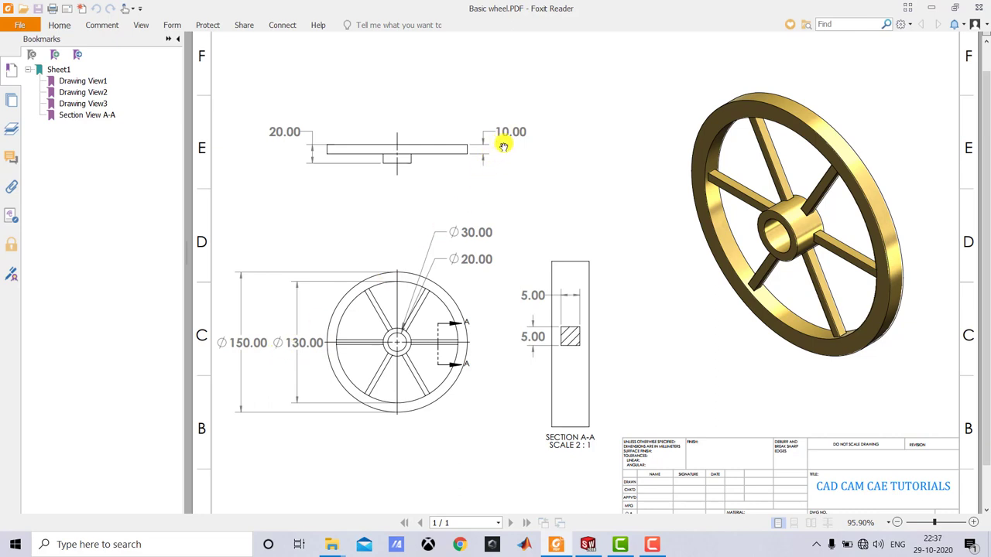
{"action": "left_click", "coordinate": [588, 545]}
{"action": "left_click", "coordinate": [442, 241]}
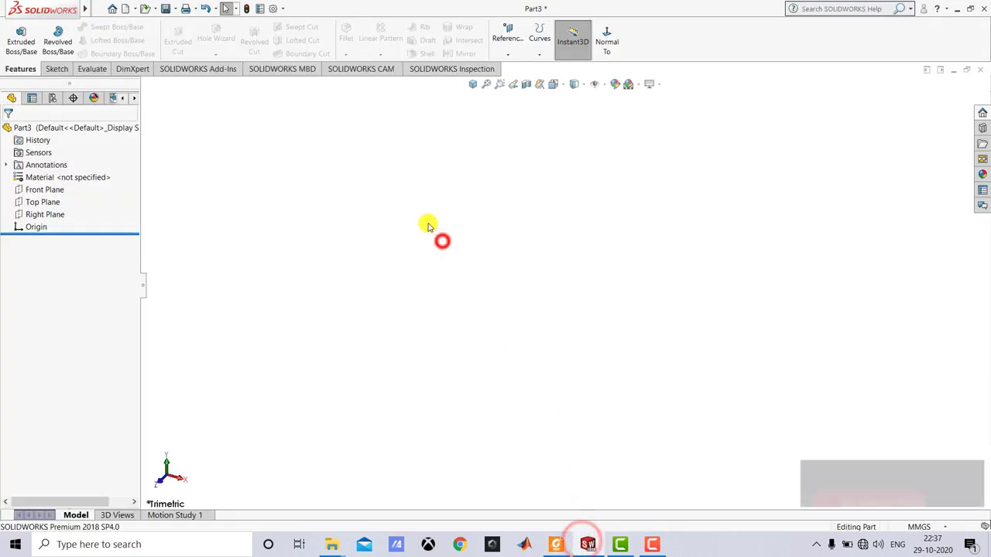
Sketch two concentric circles centred on the origin on the Front Plane, the inner one about 110 mm in diameter
{"action": "left_click", "coordinate": [56, 69]}
{"action": "left_click", "coordinate": [15, 35]}
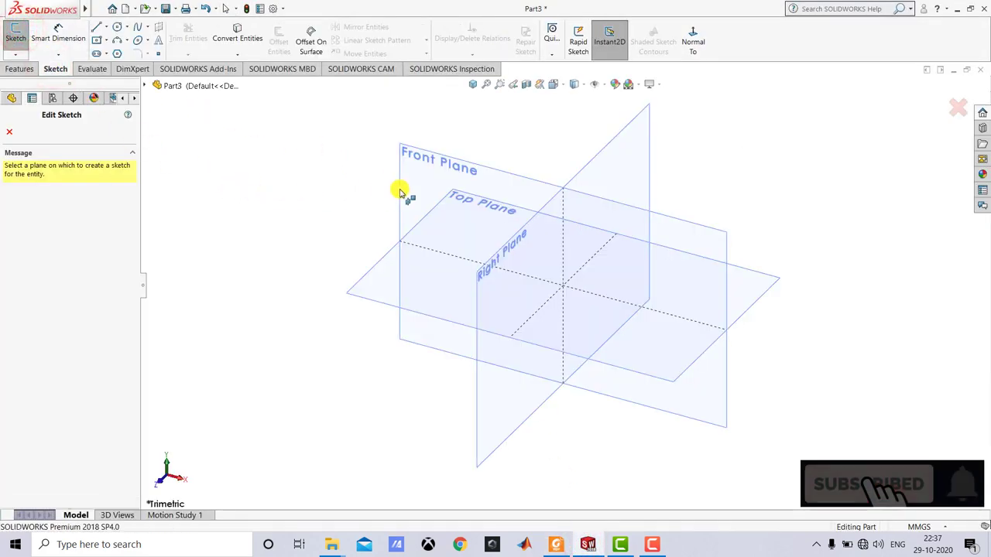
{"action": "left_click", "coordinate": [503, 172]}
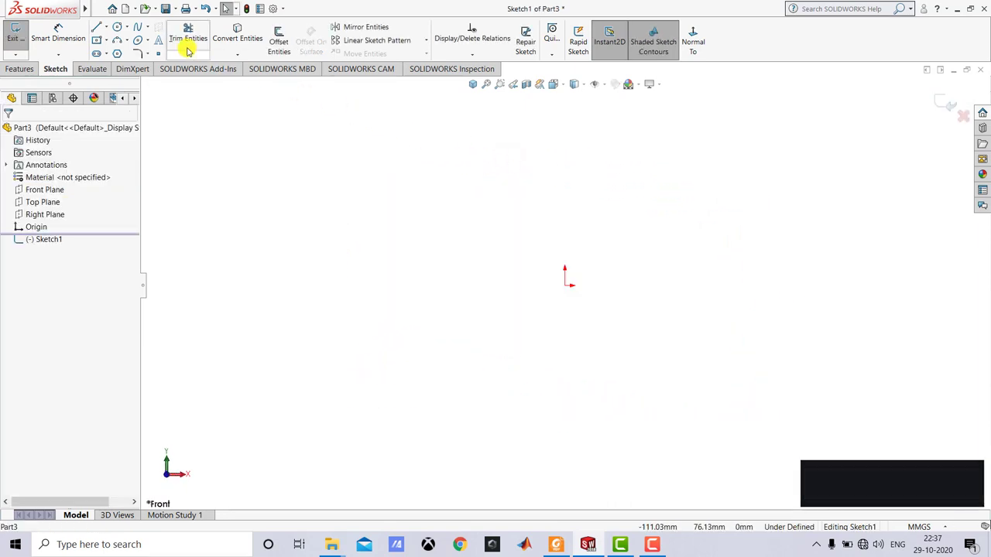
{"action": "left_click", "coordinate": [117, 27]}
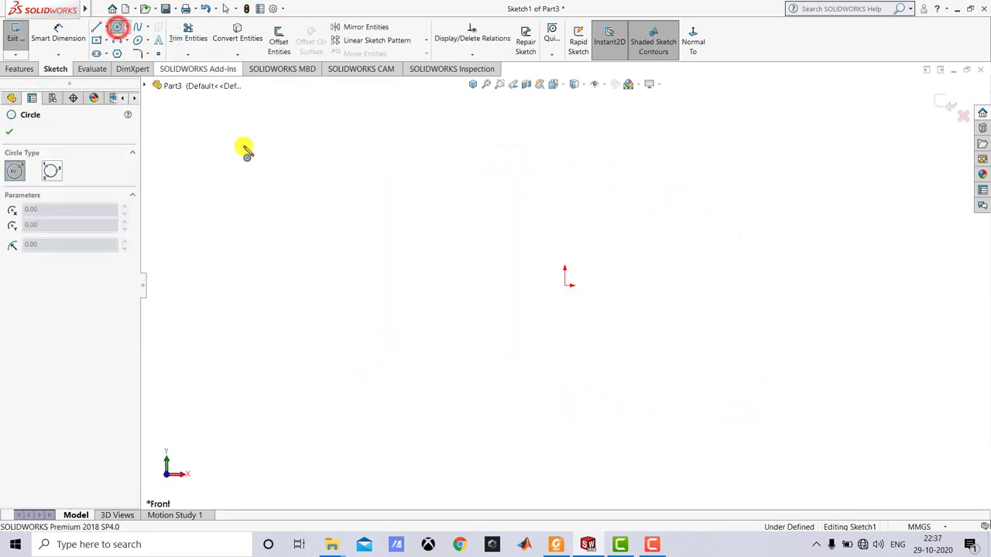
{"action": "left_click", "coordinate": [565, 287]}
{"action": "left_click", "coordinate": [627, 367]}
{"action": "left_click", "coordinate": [565, 287]}
{"action": "left_click", "coordinate": [652, 393]}
{"action": "key", "text": "Escape"}
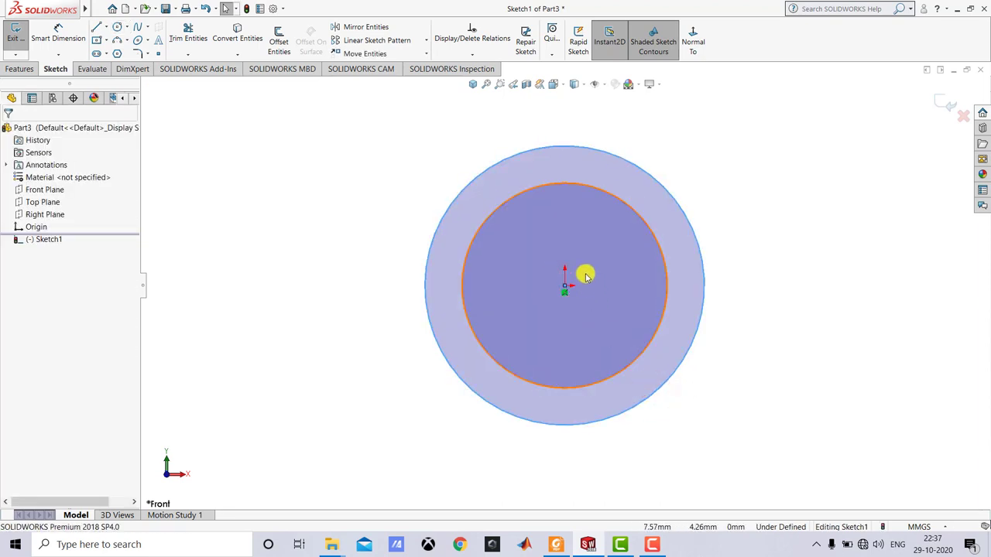
Dimension the outer circle to a diameter of 150 mm
{"action": "left_click", "coordinate": [59, 31]}
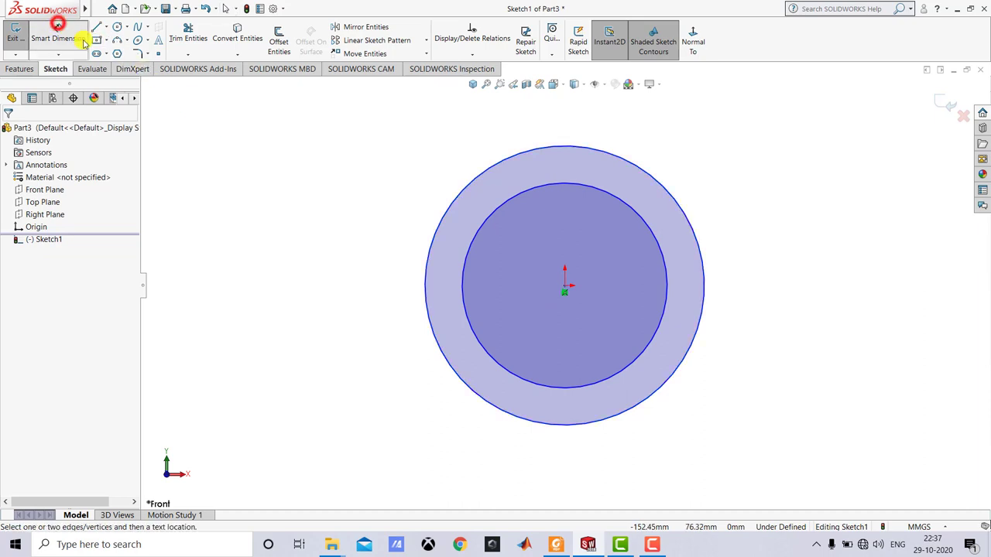
{"action": "left_click", "coordinate": [703, 280]}
{"action": "left_click", "coordinate": [775, 281]}
{"action": "type", "text": "150"}
{"action": "key", "text": "Return"}
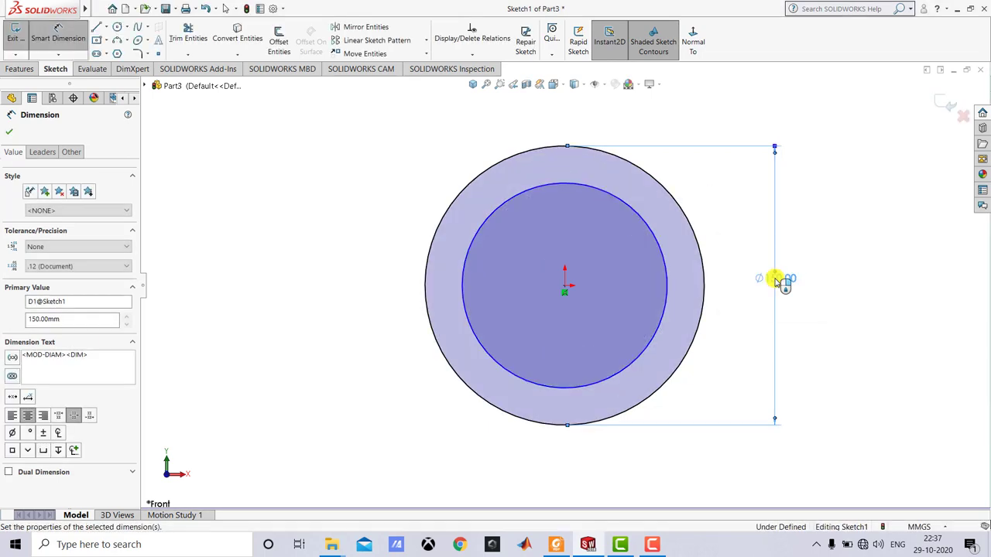
{"action": "left_click", "coordinate": [738, 305]}
Dimension the inner circle to a diameter of 130 mm and exit the sketch
{"action": "left_click", "coordinate": [667, 267]}
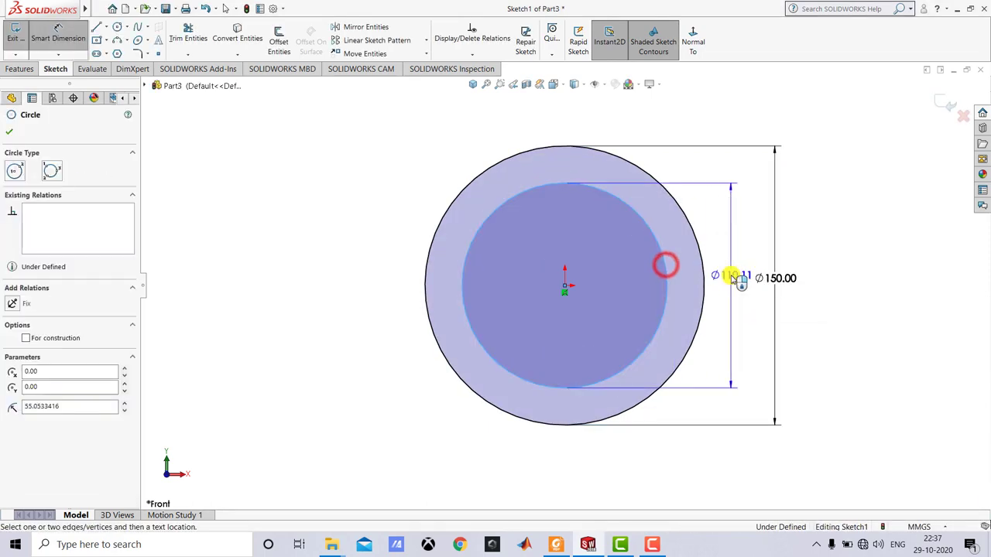
{"action": "left_click", "coordinate": [741, 277]}
{"action": "type", "text": "130"}
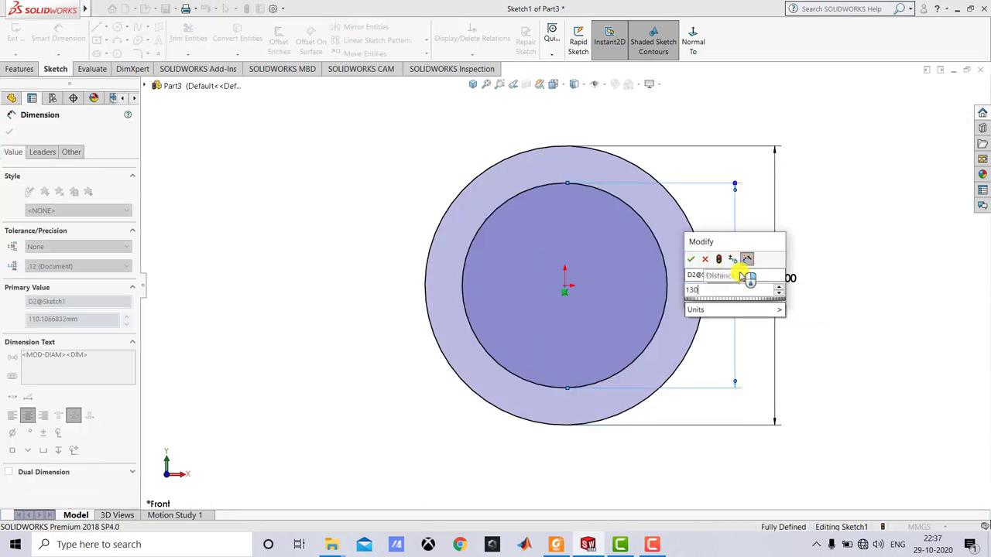
{"action": "key", "text": "Return"}
{"action": "left_click", "coordinate": [811, 248]}
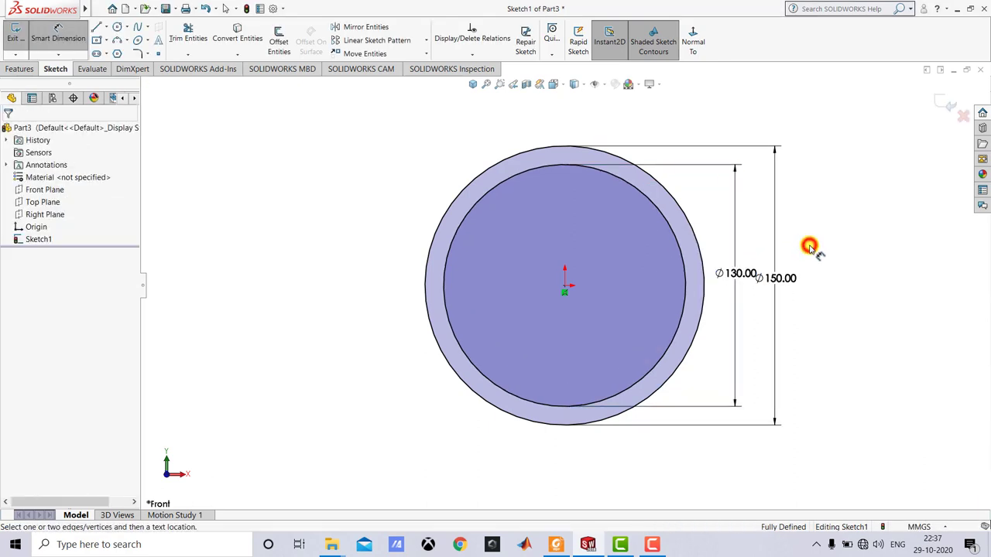
{"action": "scroll", "coordinate": [643, 242], "scroll_direction": "down", "scroll_amount": 2}
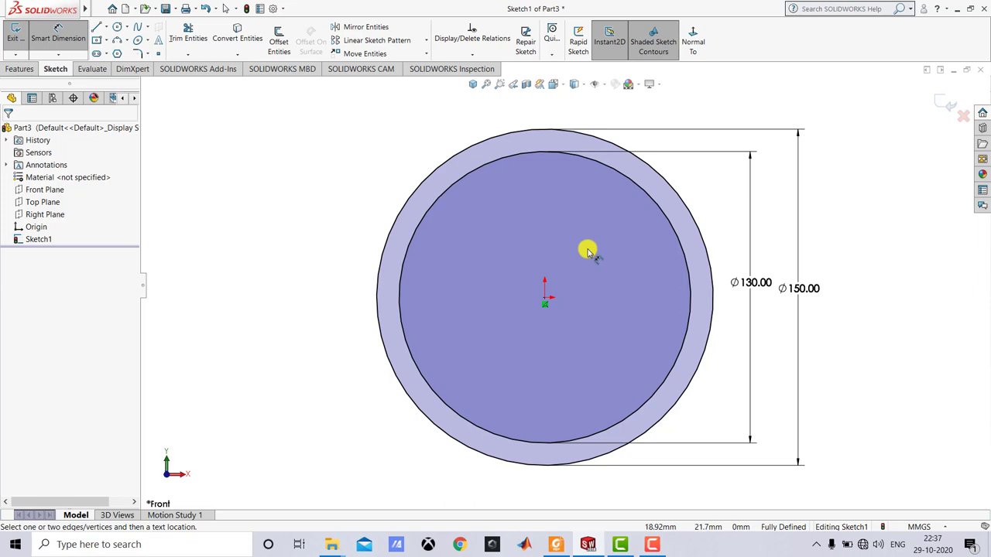
{"action": "left_click", "coordinate": [70, 38]}
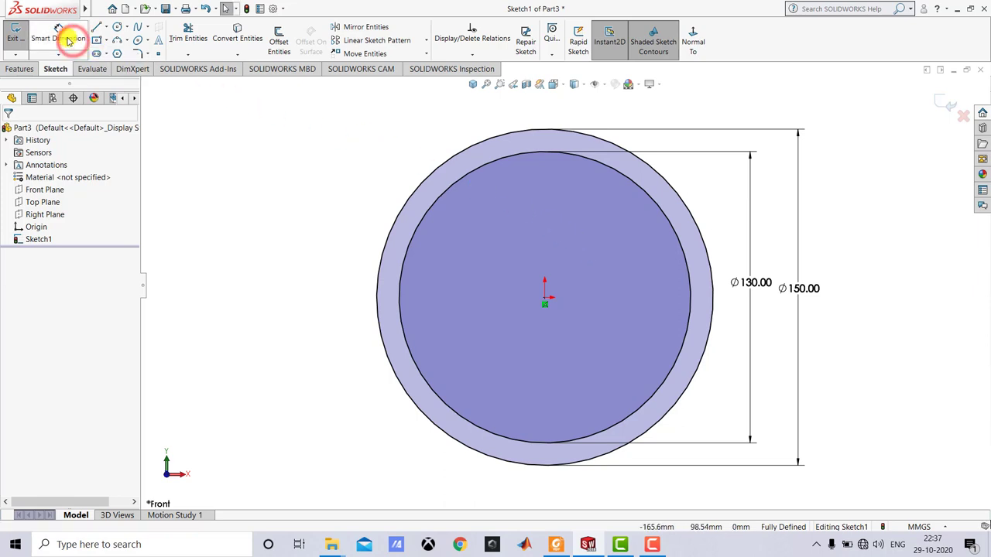
{"action": "left_click", "coordinate": [17, 39]}
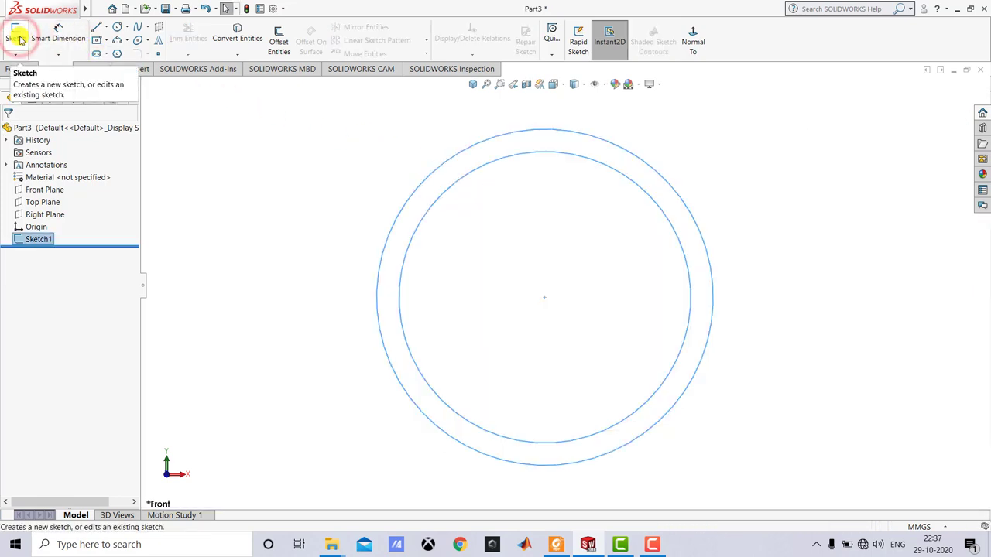
Extrude the ring profile as a Blind boss 10 mm deep and show the rim in isometric view
{"action": "left_click", "coordinate": [28, 70]}
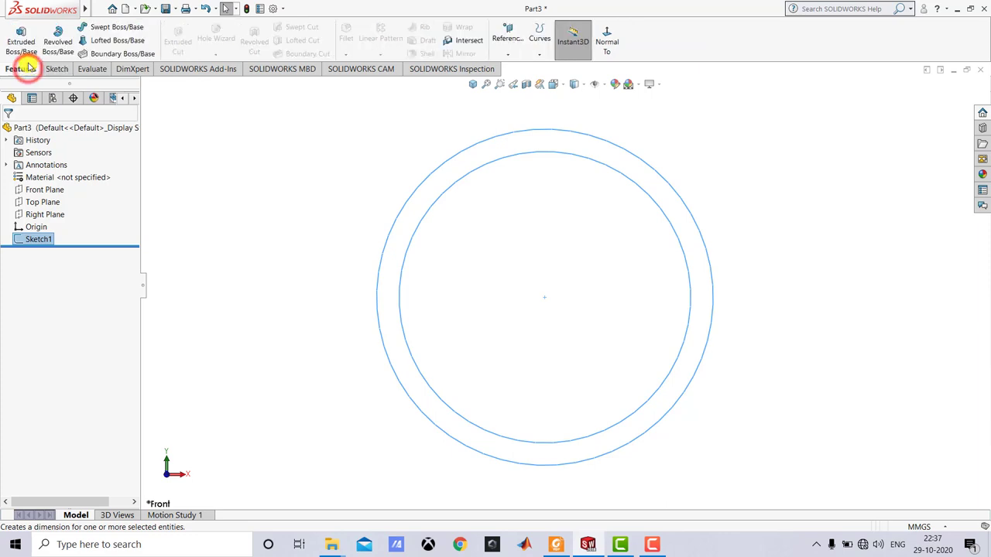
{"action": "left_click", "coordinate": [25, 45]}
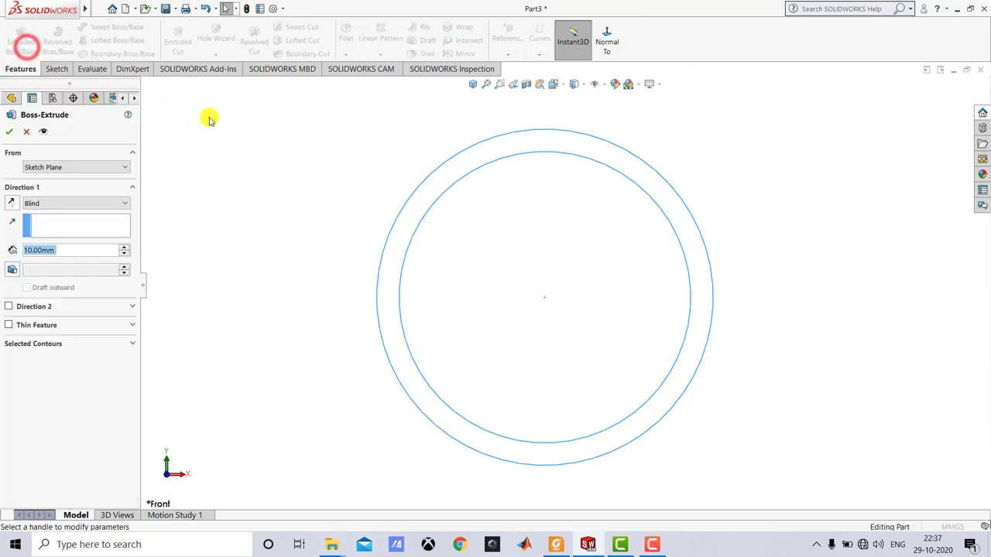
{"action": "left_click", "coordinate": [474, 86]}
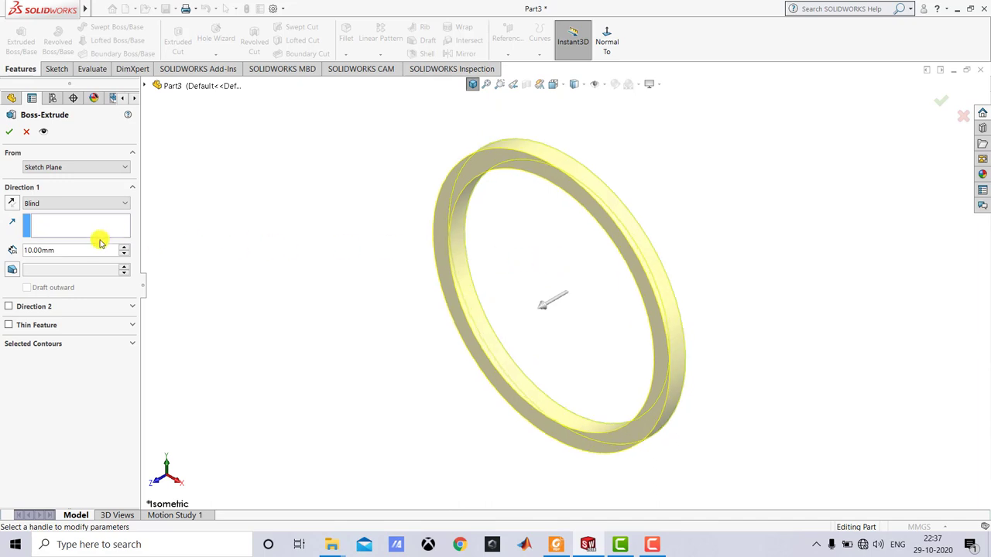
{"action": "left_click", "coordinate": [12, 131]}
{"action": "left_click", "coordinate": [242, 140]}
{"action": "left_click", "coordinate": [472, 85]}
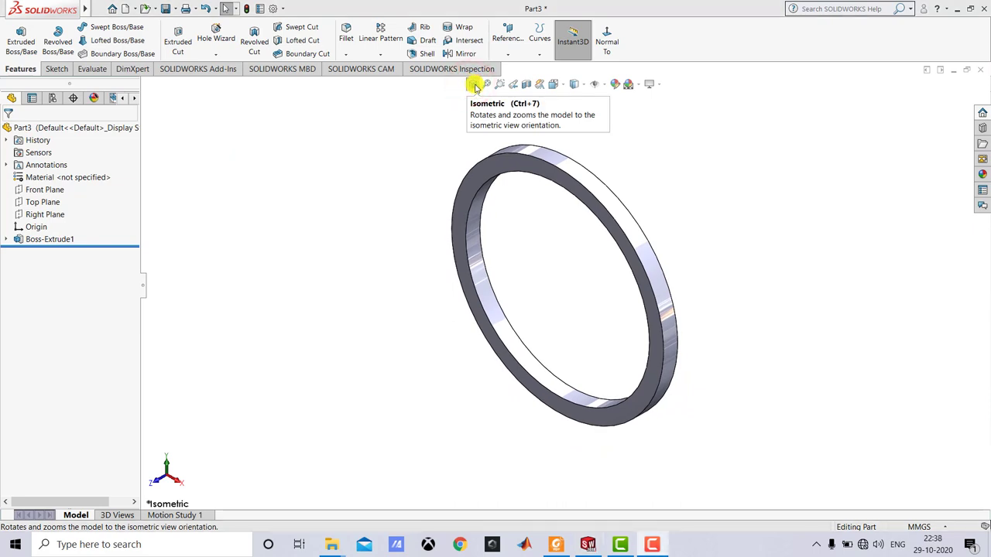
Check the hub dimensions in the wheel drawing in Foxit Reader and return to SOLIDWORKS
{"action": "left_click", "coordinate": [556, 544]}
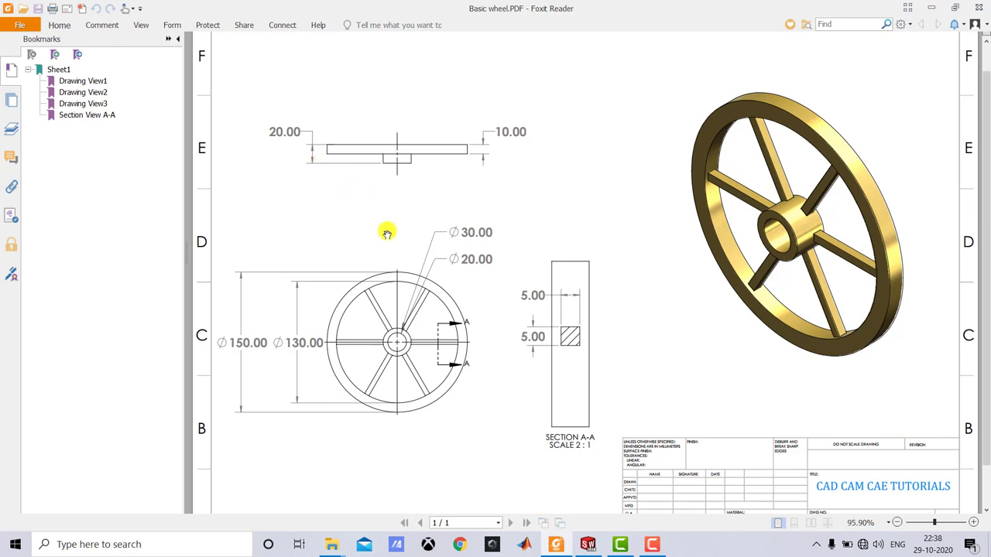
{"action": "left_click", "coordinate": [587, 545]}
{"action": "left_click", "coordinate": [509, 431]}
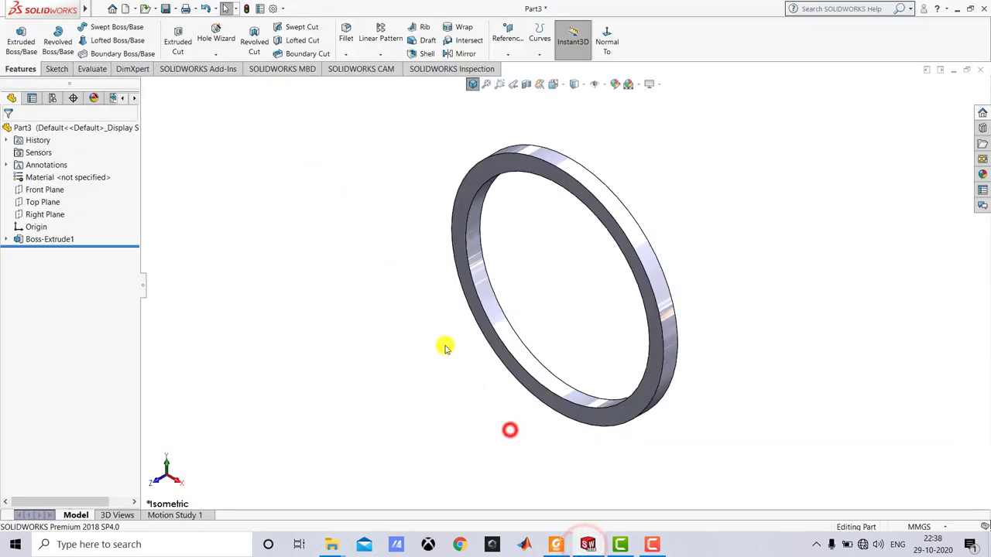
Sketch two concentric hub circles centred on the origin on the Front Plane, the inner one about 39 mm in diameter
{"action": "left_click", "coordinate": [59, 69]}
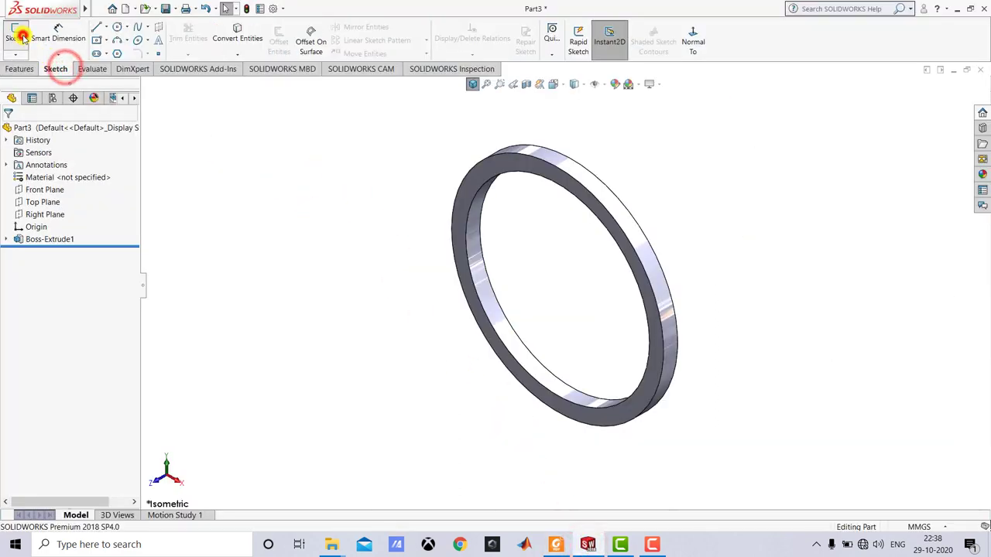
{"action": "left_click", "coordinate": [17, 36]}
{"action": "left_click", "coordinate": [144, 87]}
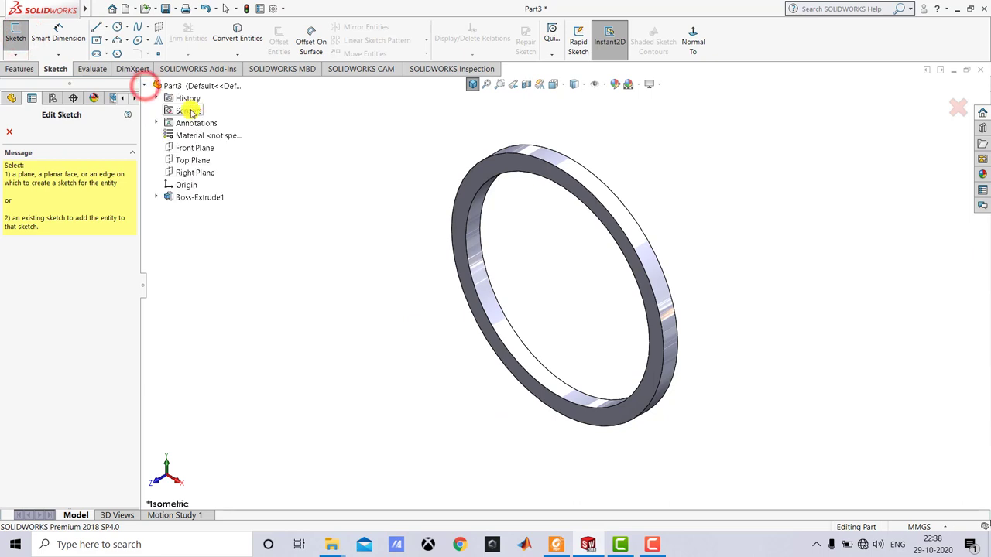
{"action": "left_click", "coordinate": [199, 148]}
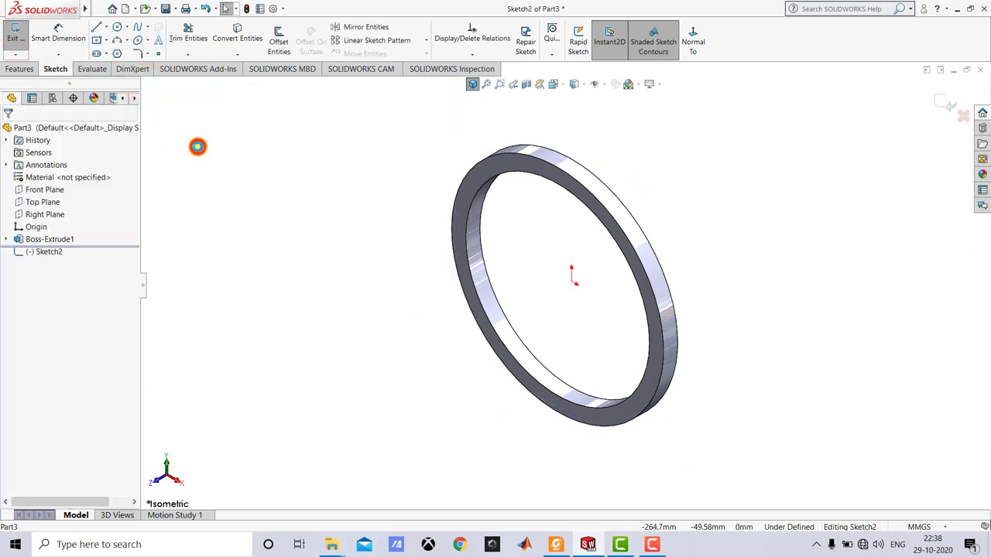
{"action": "left_click", "coordinate": [693, 47]}
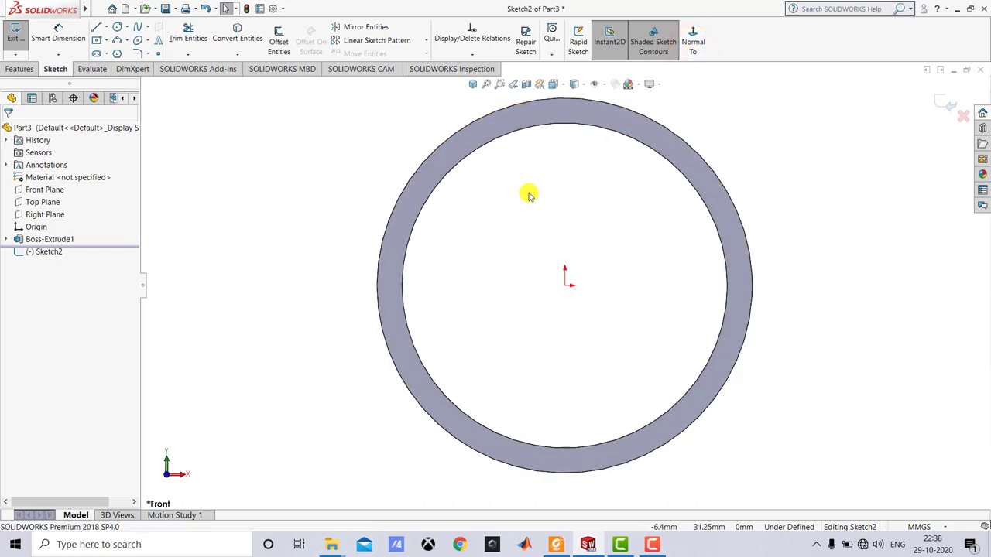
{"action": "left_click", "coordinate": [117, 29]}
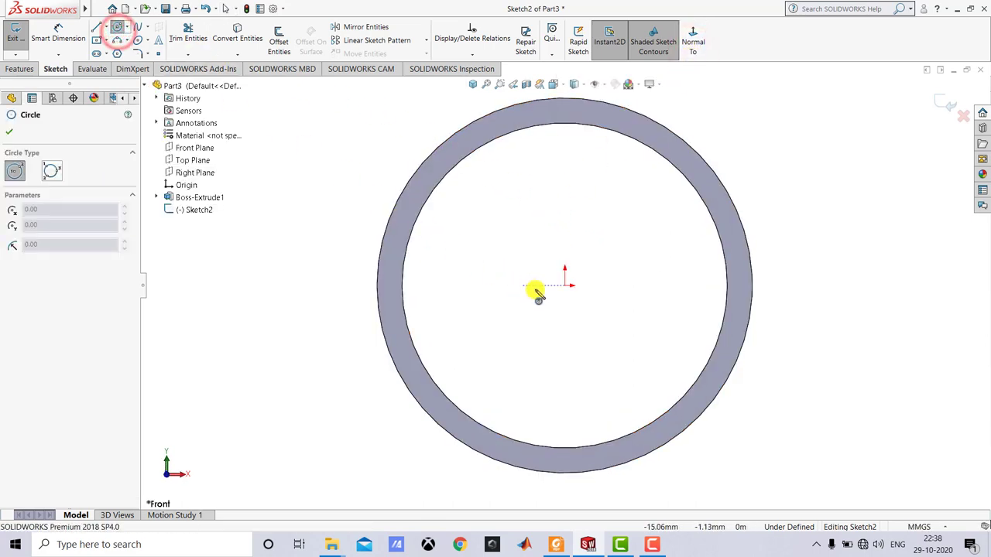
{"action": "left_click", "coordinate": [565, 285]}
{"action": "left_click", "coordinate": [587, 329]}
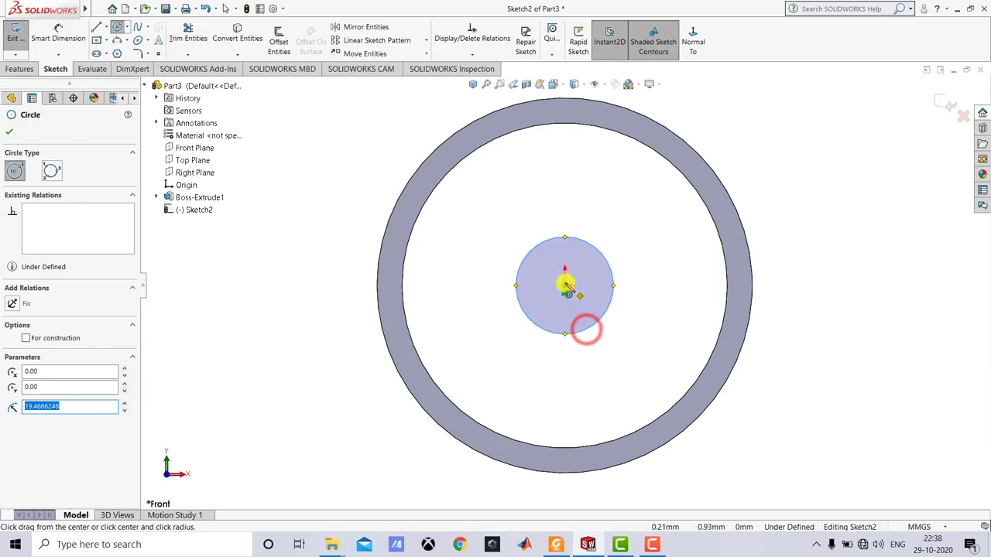
{"action": "left_click", "coordinate": [564, 285]}
{"action": "left_click", "coordinate": [606, 353]}
{"action": "key", "text": "Escape"}
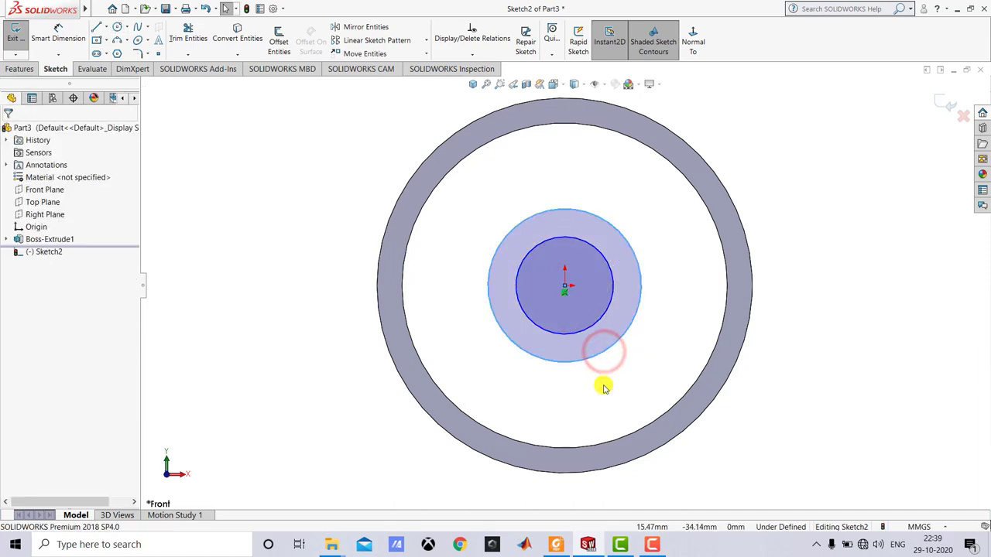
Check the hub circle diameters in the drawing in Foxit Reader and return to the hub sketch in SOLIDWORKS
{"action": "left_click", "coordinate": [555, 545]}
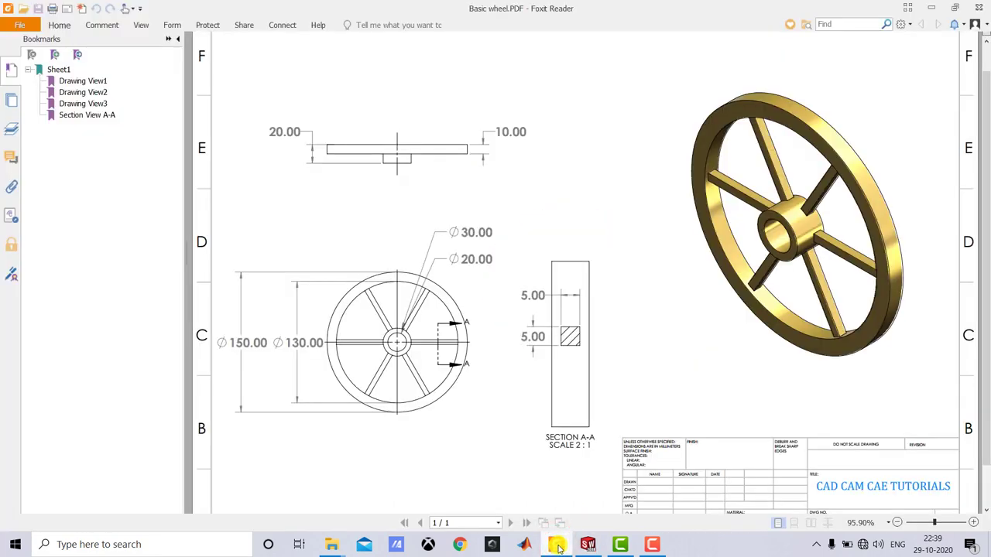
{"action": "left_click", "coordinate": [557, 545]}
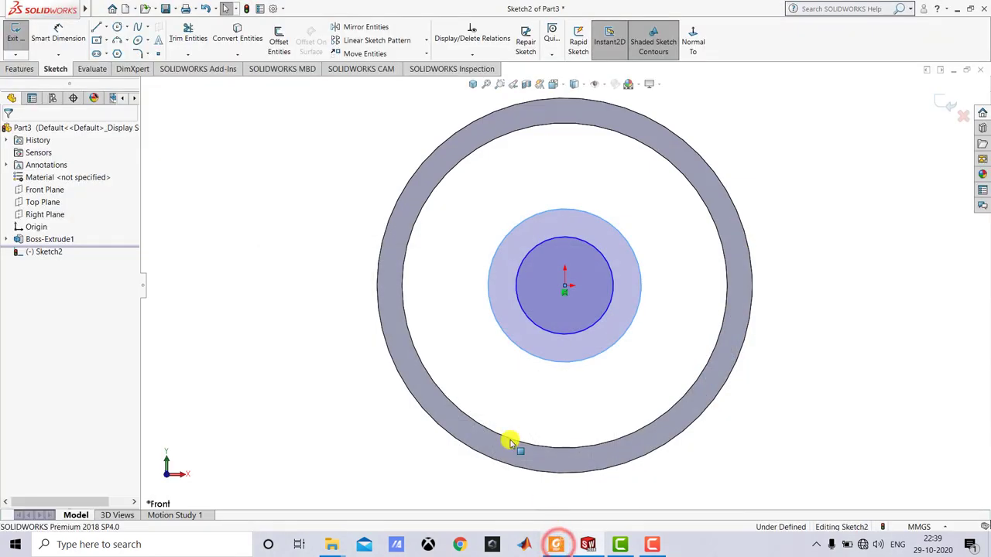
Dimension the larger hub circle's diameter as 30 mm
{"action": "left_click", "coordinate": [67, 31]}
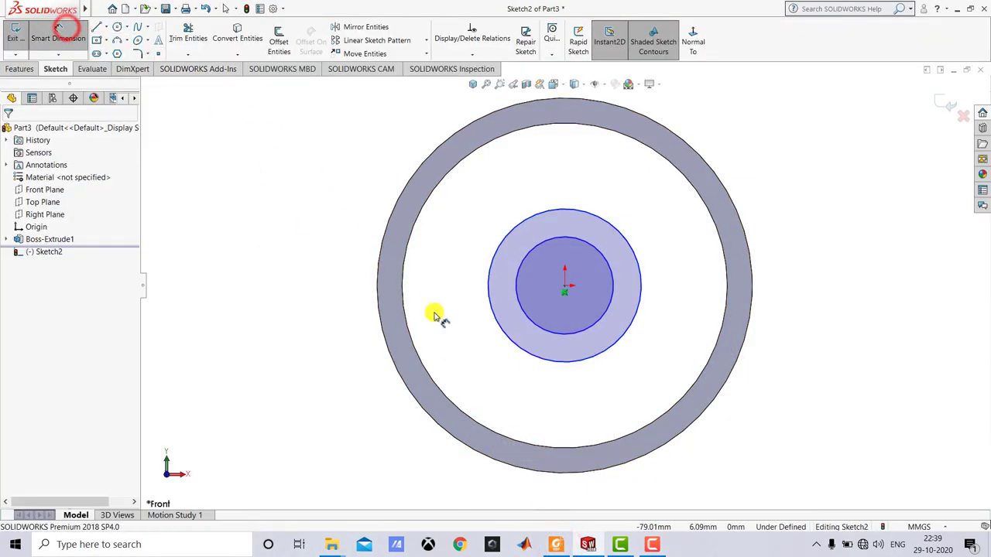
{"action": "left_click", "coordinate": [643, 285]}
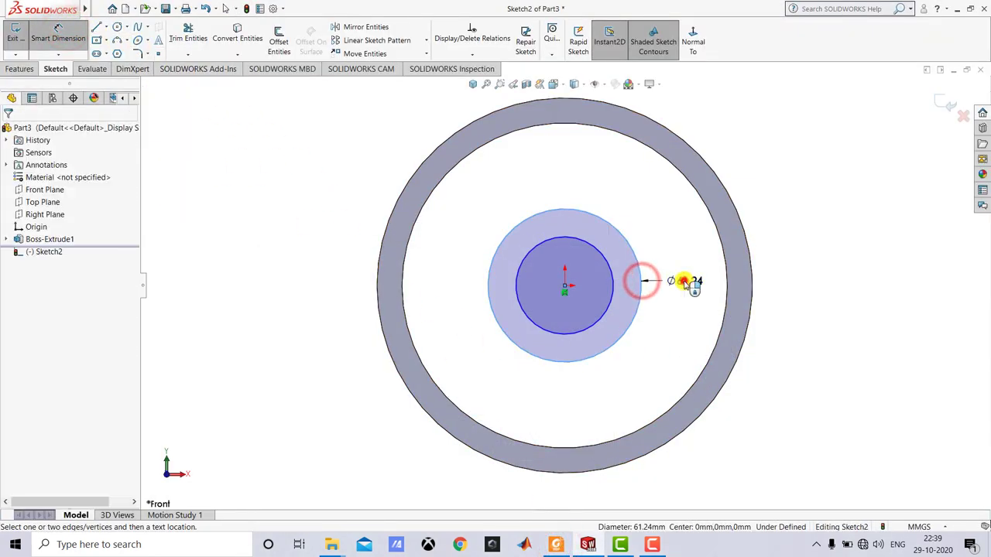
{"action": "left_click", "coordinate": [686, 286]}
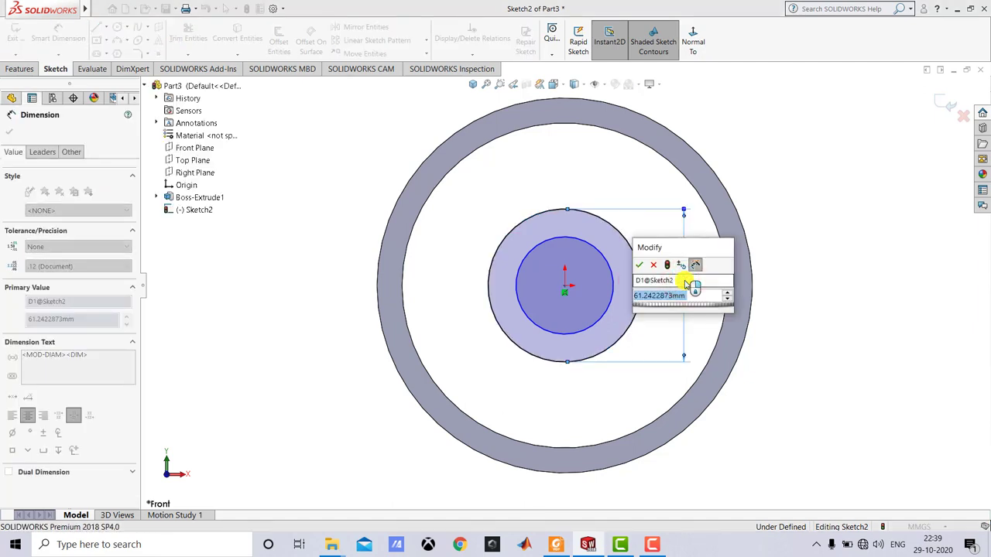
{"action": "type", "text": "30"}
{"action": "key", "text": "Return"}
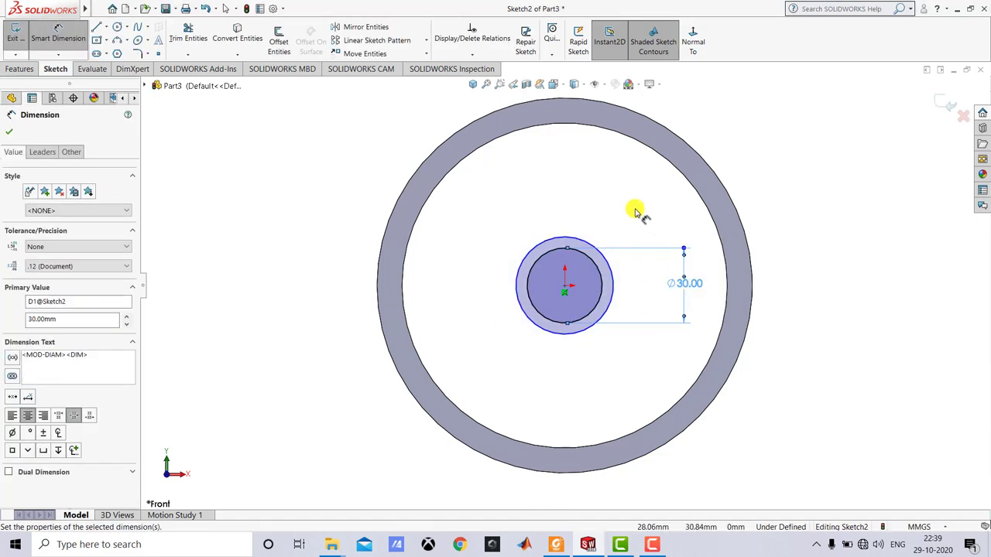
{"action": "left_click", "coordinate": [635, 211]}
Dimension the other hub circle's diameter as 20 mm
{"action": "left_click", "coordinate": [613, 279]}
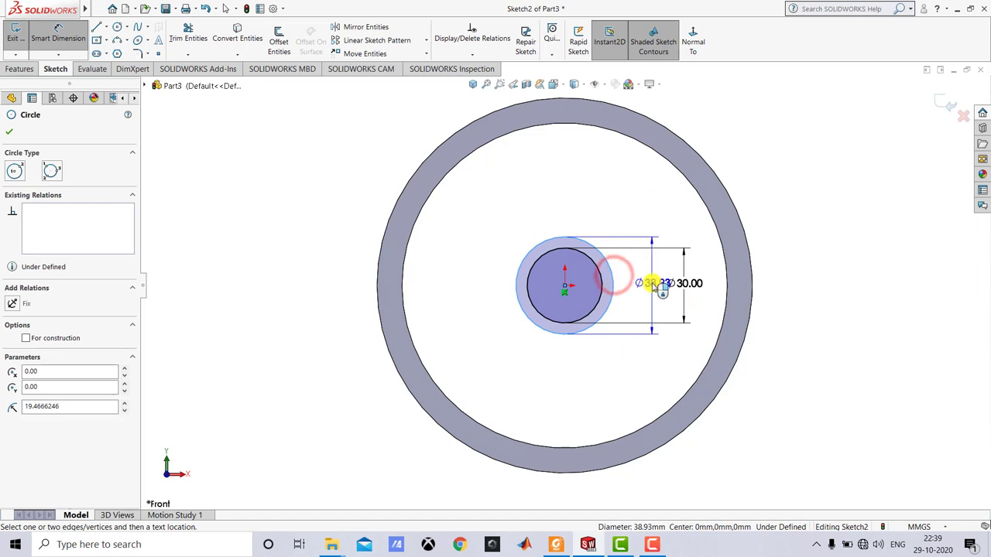
{"action": "left_click", "coordinate": [658, 283]}
{"action": "type", "text": "2"}
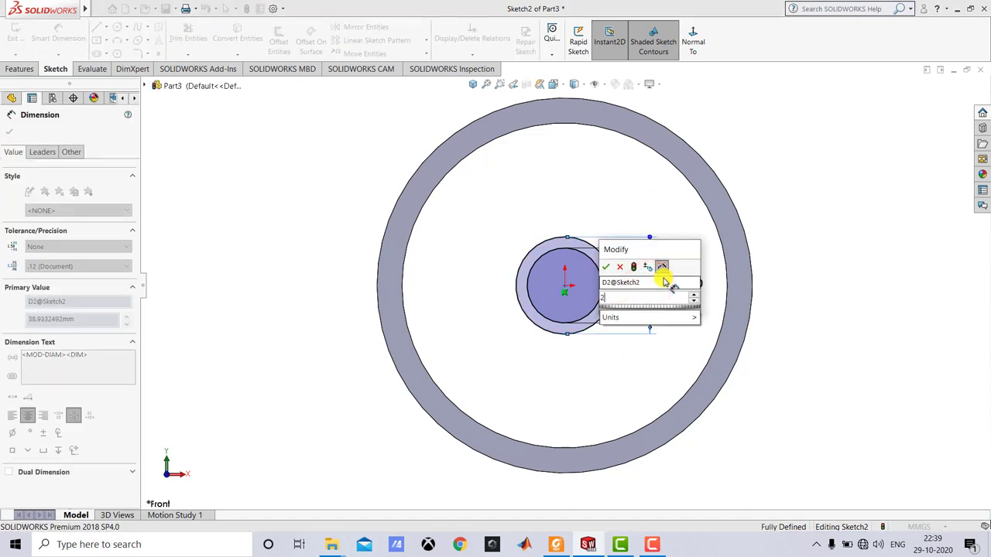
{"action": "type", "text": "0"}
{"action": "key", "text": "Return"}
{"action": "left_click", "coordinate": [595, 201]}
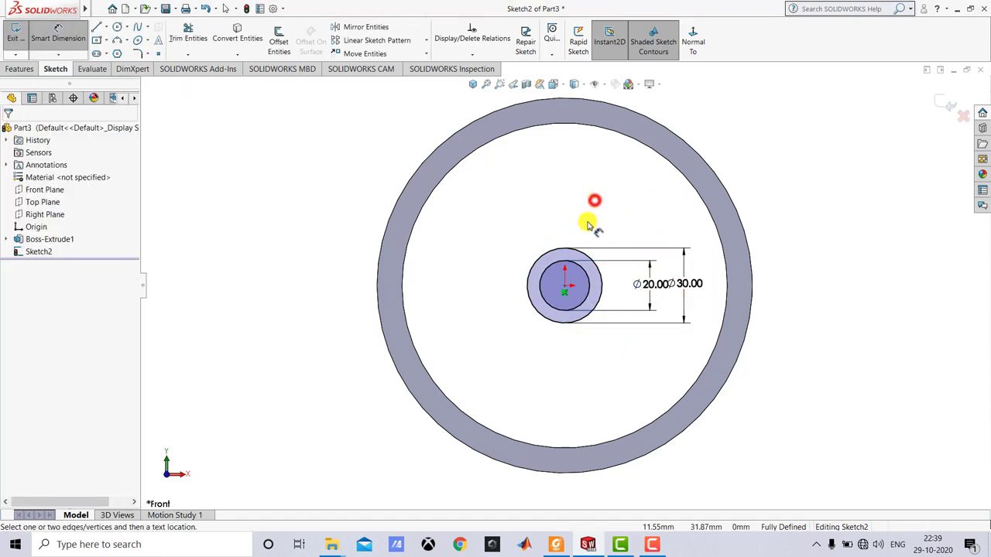
Exit the hub sketch and extrude its ring profile as a Blind boss 20 mm deep
{"action": "scroll", "coordinate": [564, 276], "scroll_direction": "down", "scroll_amount": 1}
{"action": "scroll", "coordinate": [565, 277], "scroll_direction": "up", "scroll_amount": 1}
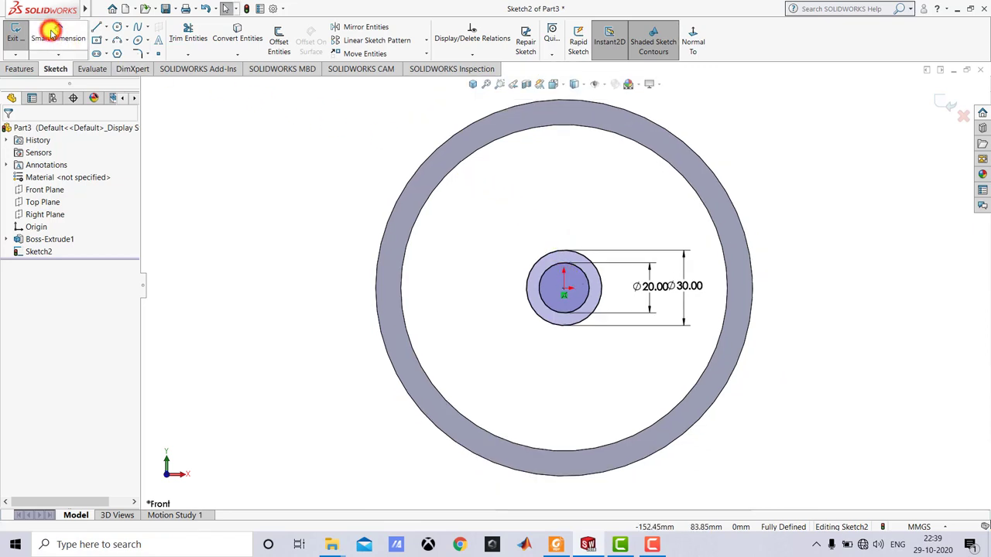
{"action": "left_click", "coordinate": [17, 31]}
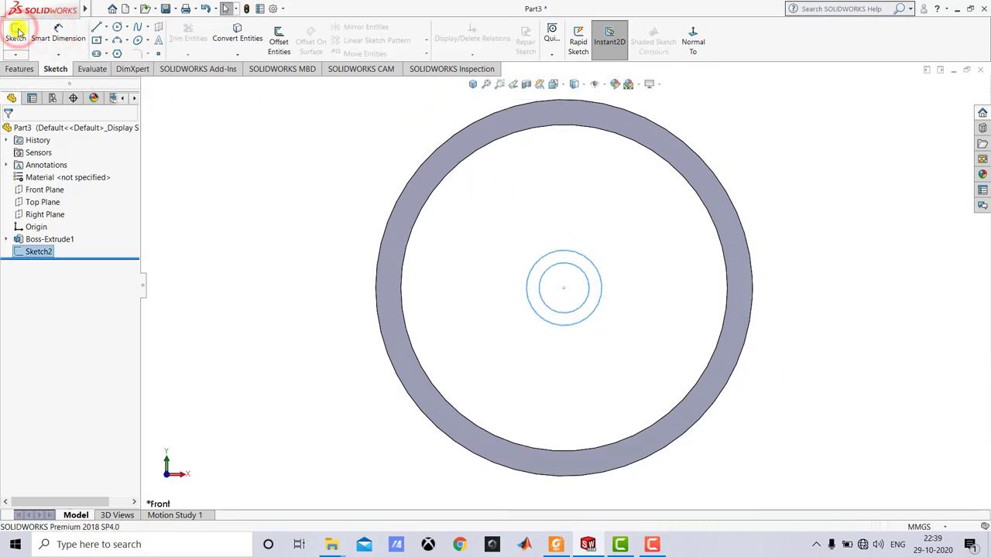
{"action": "left_click", "coordinate": [23, 69]}
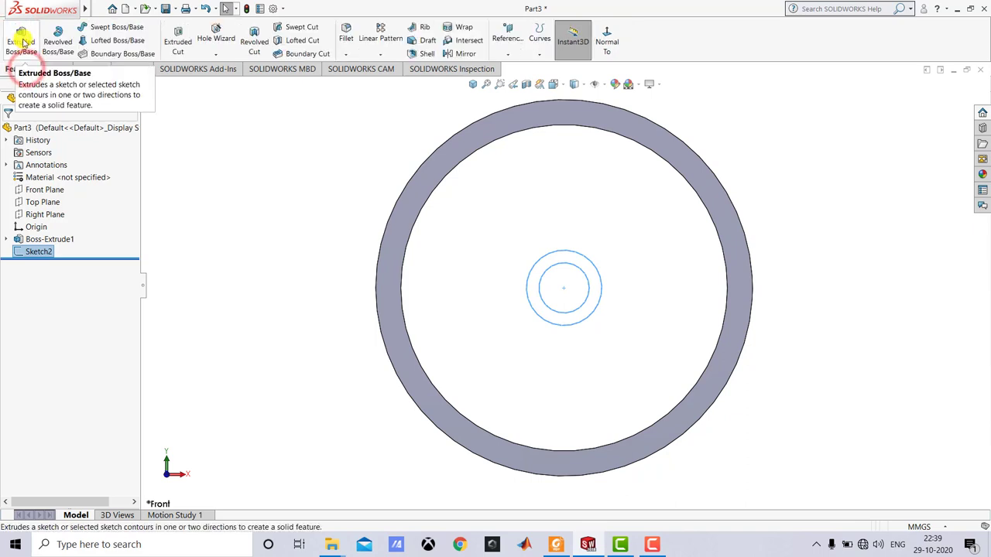
{"action": "left_click", "coordinate": [21, 39]}
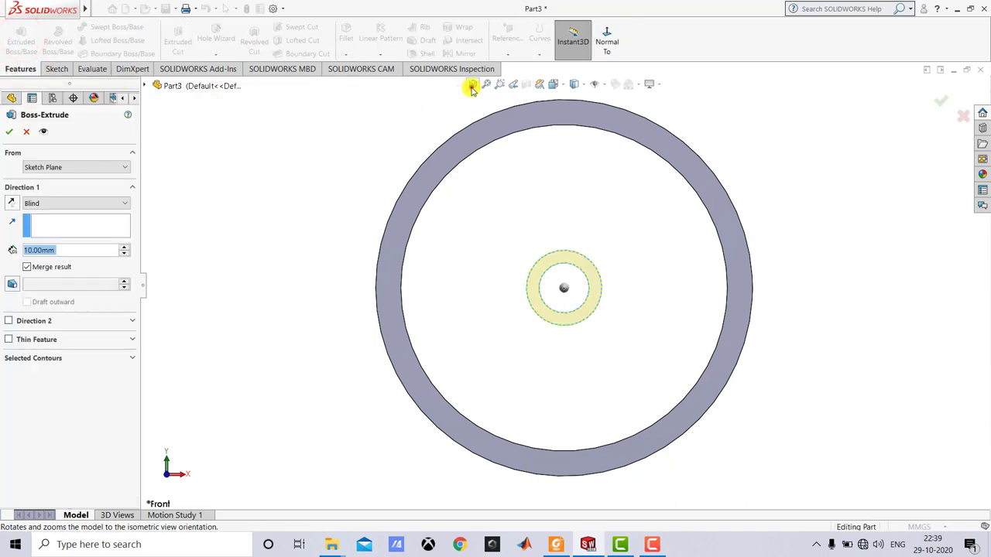
{"action": "left_click", "coordinate": [472, 85]}
{"action": "scroll", "coordinate": [529, 234], "scroll_direction": "down", "scroll_amount": 1}
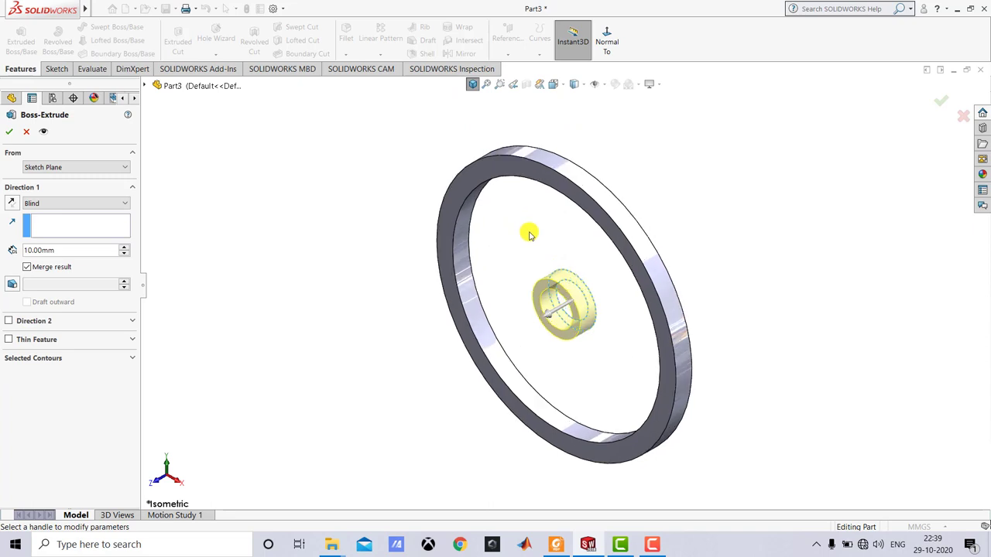
{"action": "double_click", "coordinate": [66, 250]}
{"action": "type", "text": "20"}
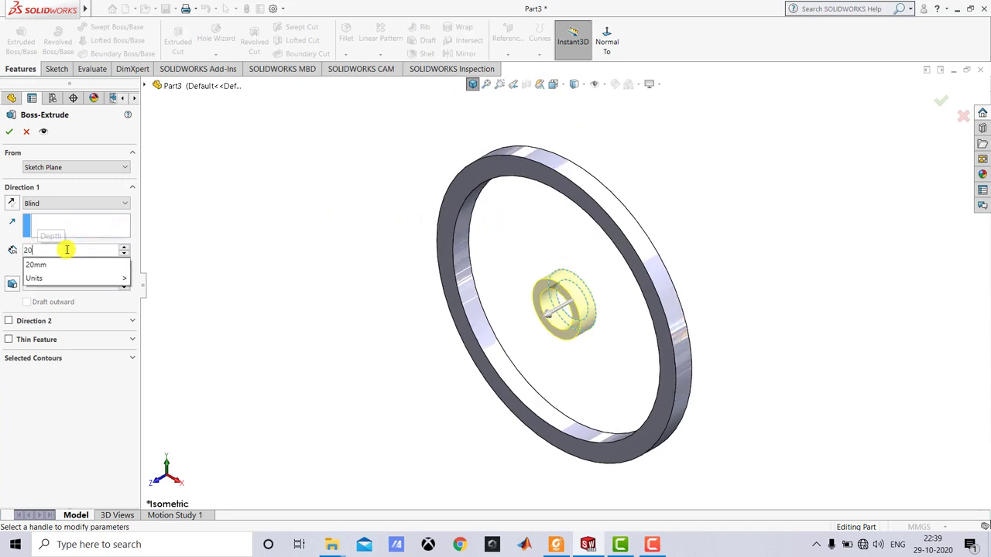
{"action": "key", "text": "Return"}
{"action": "left_click", "coordinate": [10, 131]}
{"action": "left_click", "coordinate": [239, 183]}
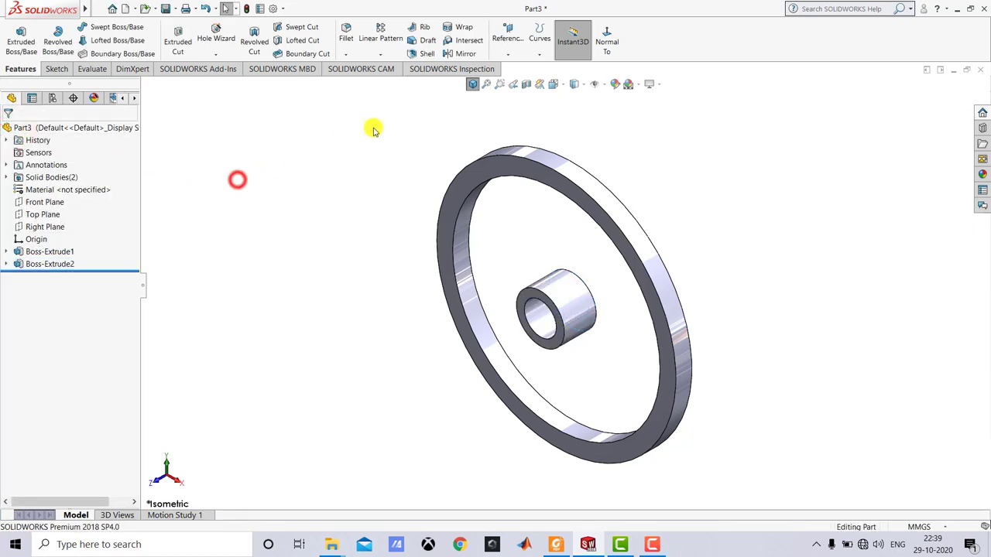
Define a reference plane parallel to the Right Plane at a 40 mm offset
{"action": "left_click", "coordinate": [473, 84]}
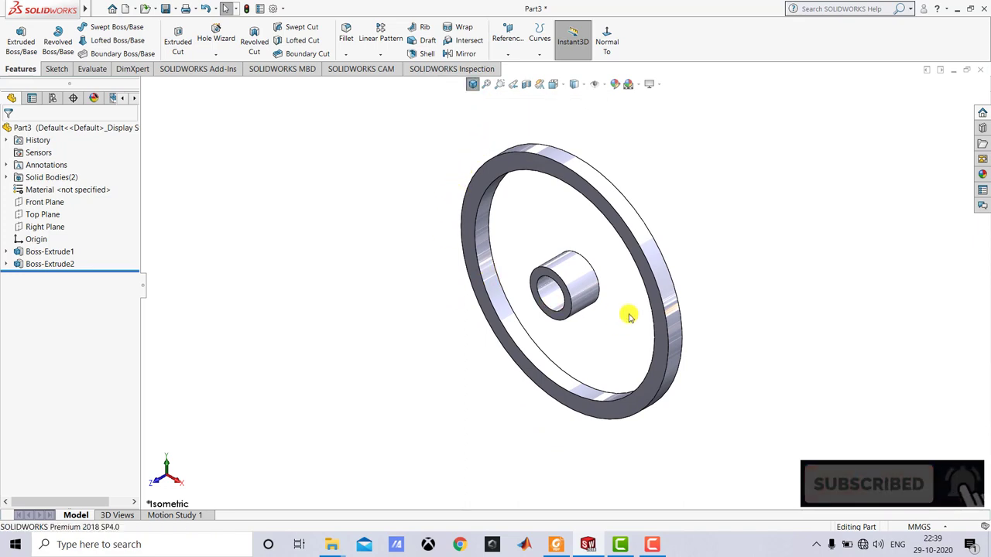
{"action": "middle_click_drag", "start_coordinate": [615, 311], "coordinate": [668, 273]}
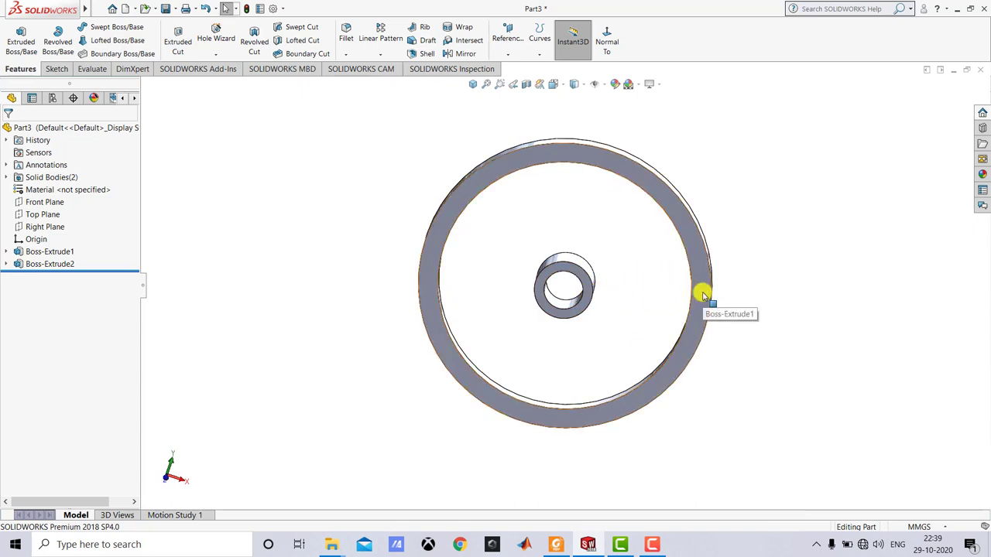
{"action": "left_click", "coordinate": [510, 56]}
{"action": "left_click", "coordinate": [517, 68]}
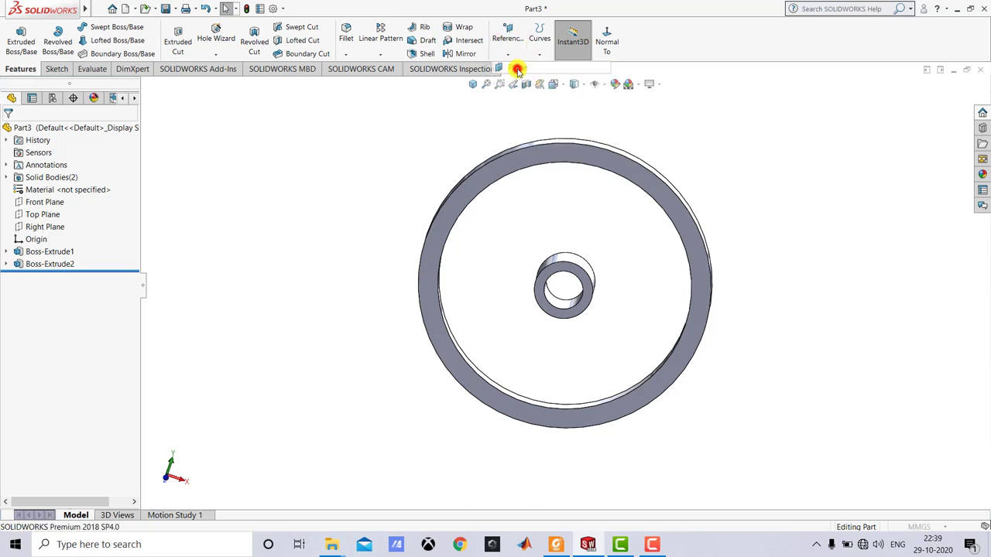
{"action": "left_click", "coordinate": [470, 85]}
{"action": "left_click", "coordinate": [144, 85]}
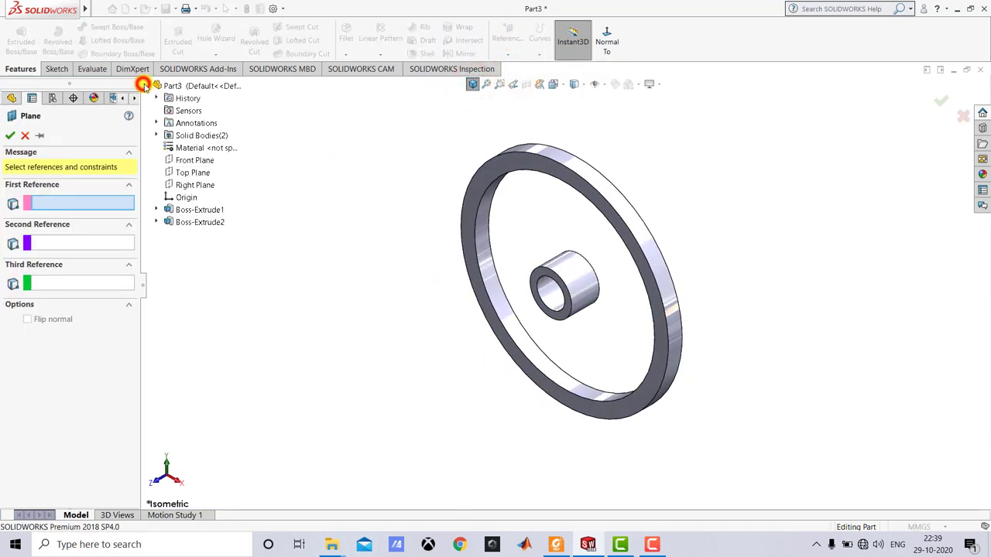
{"action": "left_click", "coordinate": [195, 186]}
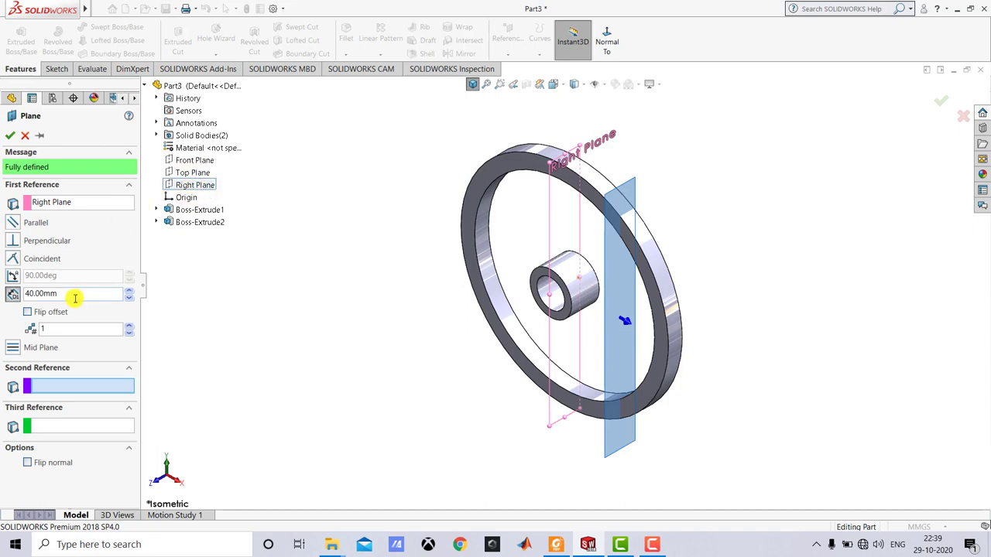
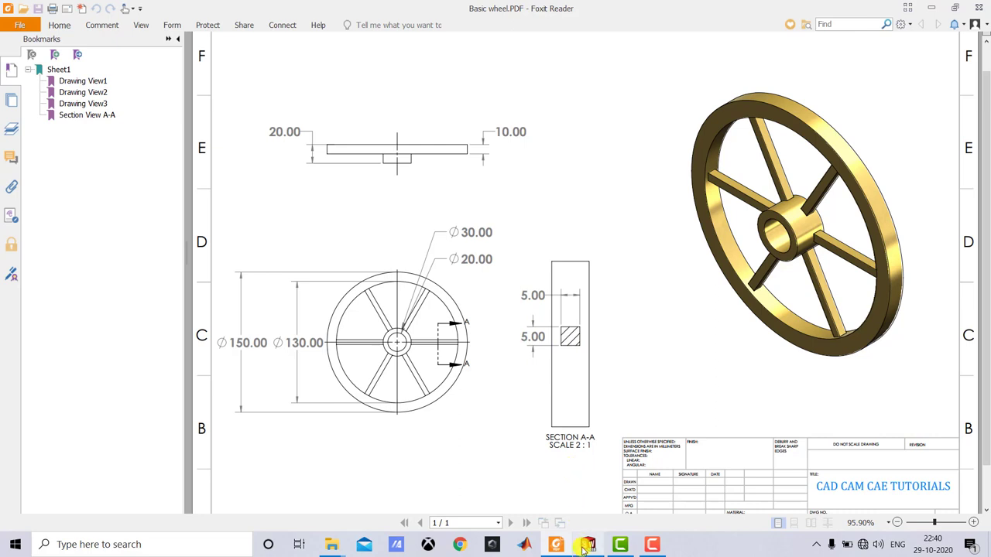
Return to SOLIDWORKS and sketch a center rectangle about 5.6 by 6.1 mm on Plane1, within the rim's thickness beside the origin
{"action": "left_click", "coordinate": [587, 546]}
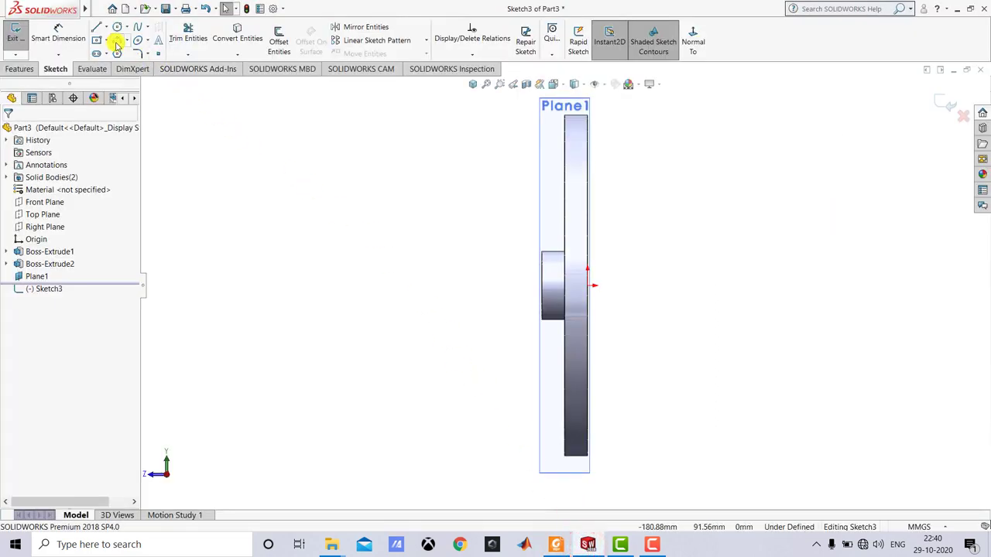
{"action": "left_click", "coordinate": [106, 40]}
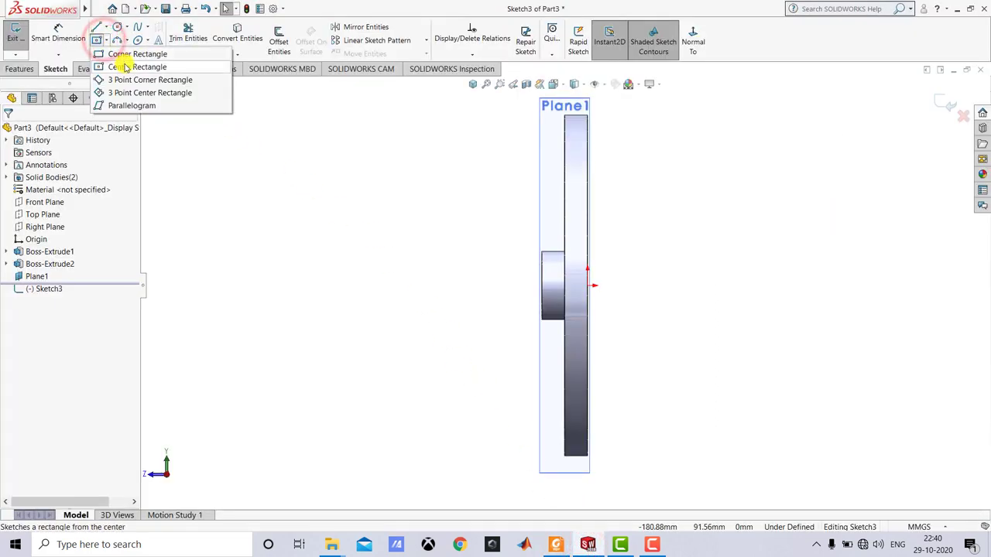
{"action": "left_click", "coordinate": [127, 68]}
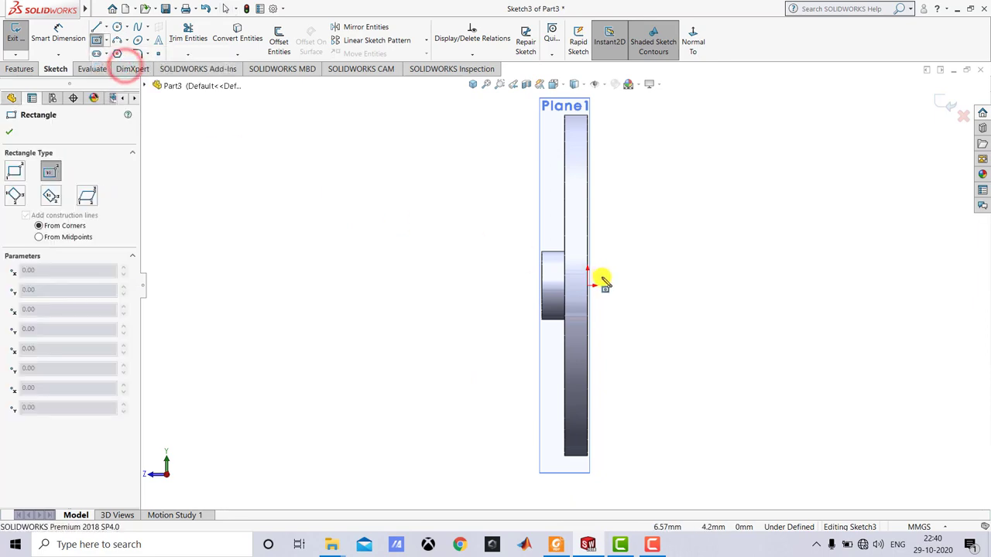
{"action": "scroll", "coordinate": [593, 281], "scroll_direction": "down", "scroll_amount": 3}
{"action": "left_click", "coordinate": [561, 291]}
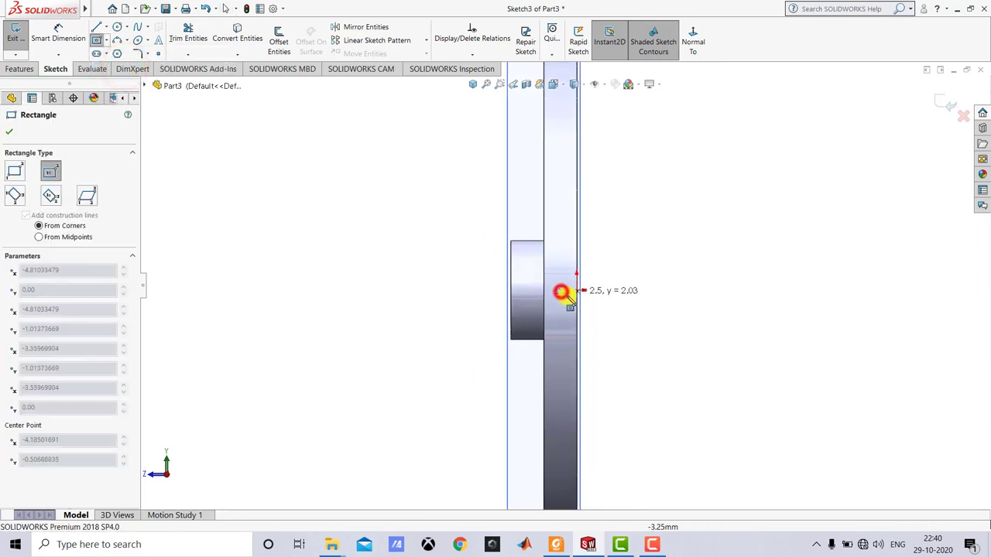
{"action": "left_click", "coordinate": [570, 308]}
{"action": "key", "text": "Escape"}
{"action": "scroll", "coordinate": [556, 292], "scroll_direction": "down", "scroll_amount": 2}
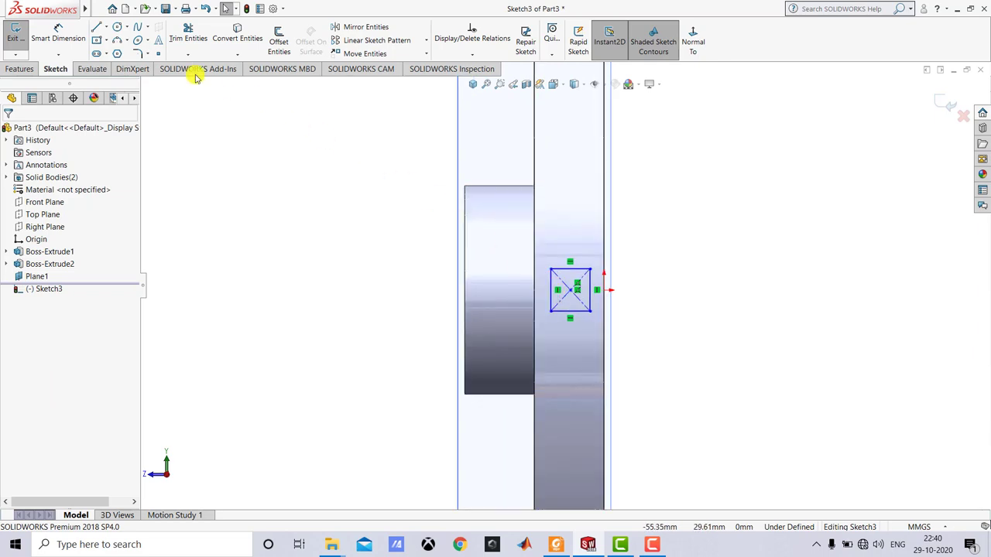
Dimension the rectangle's horizontal side as 5 mm
{"action": "left_click", "coordinate": [61, 33]}
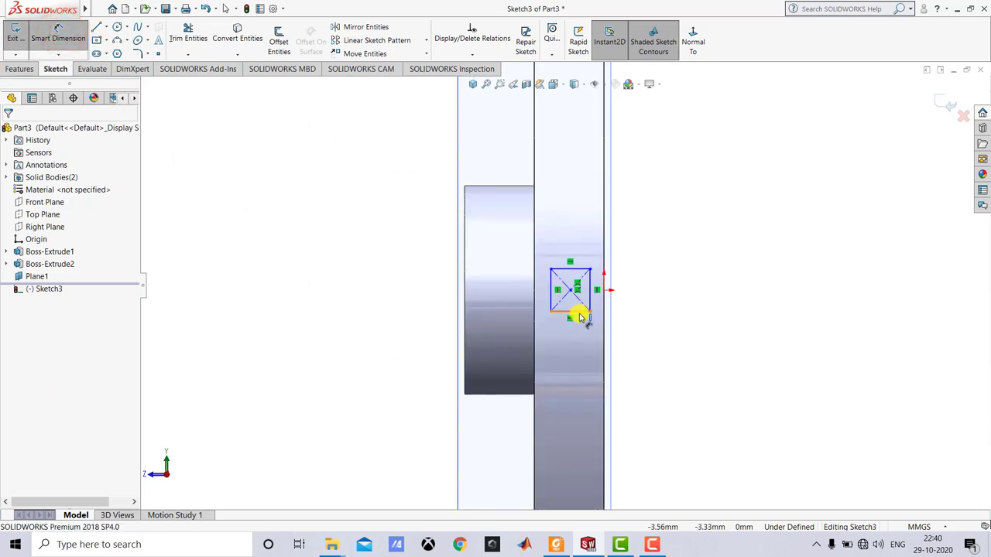
{"action": "left_click", "coordinate": [580, 312]}
{"action": "left_click", "coordinate": [580, 353]}
{"action": "type", "text": "5"}
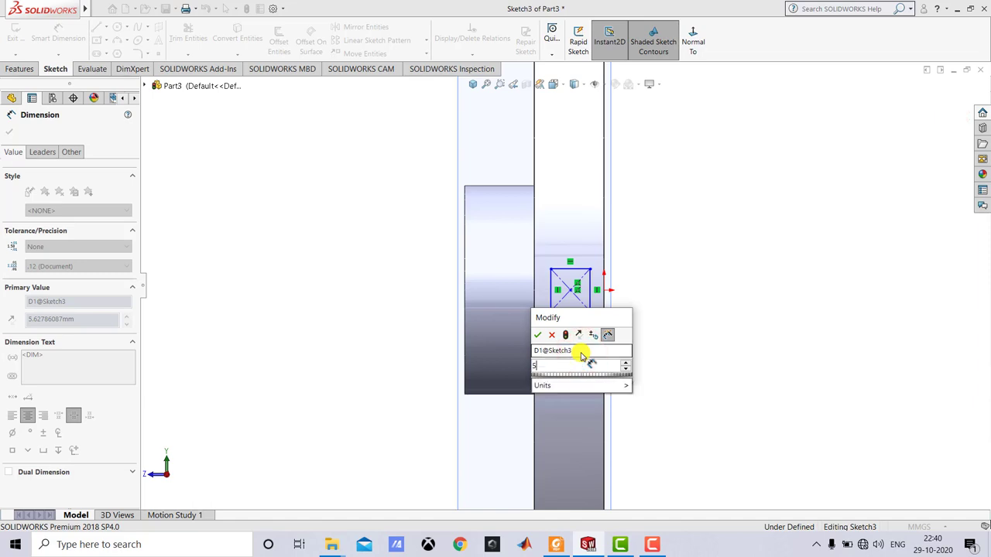
{"action": "key", "text": "Return"}
{"action": "left_click", "coordinate": [659, 381]}
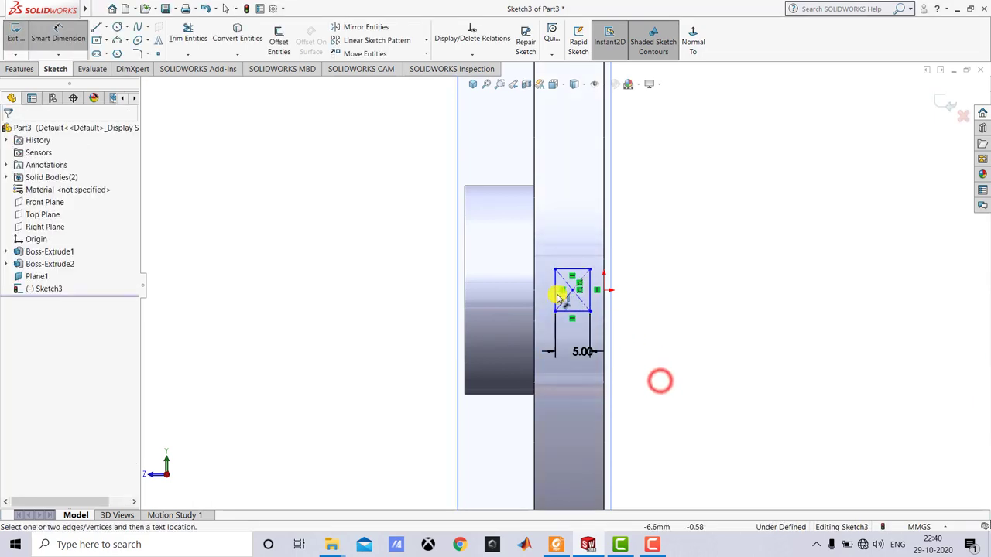
Dimension the rectangle's vertical side as 5 mm
{"action": "left_click", "coordinate": [555, 293]}
{"action": "left_click", "coordinate": [428, 283]}
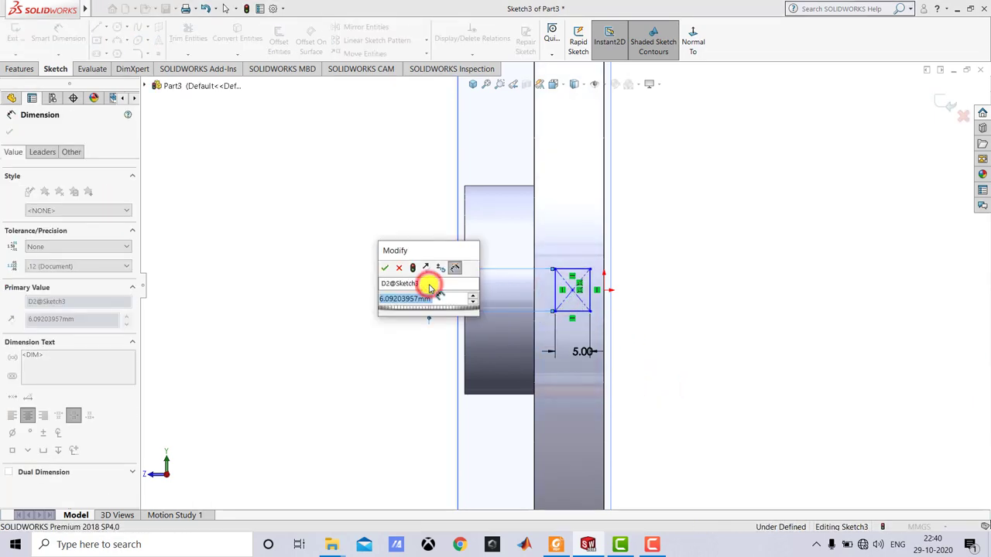
{"action": "key", "text": "Return"}
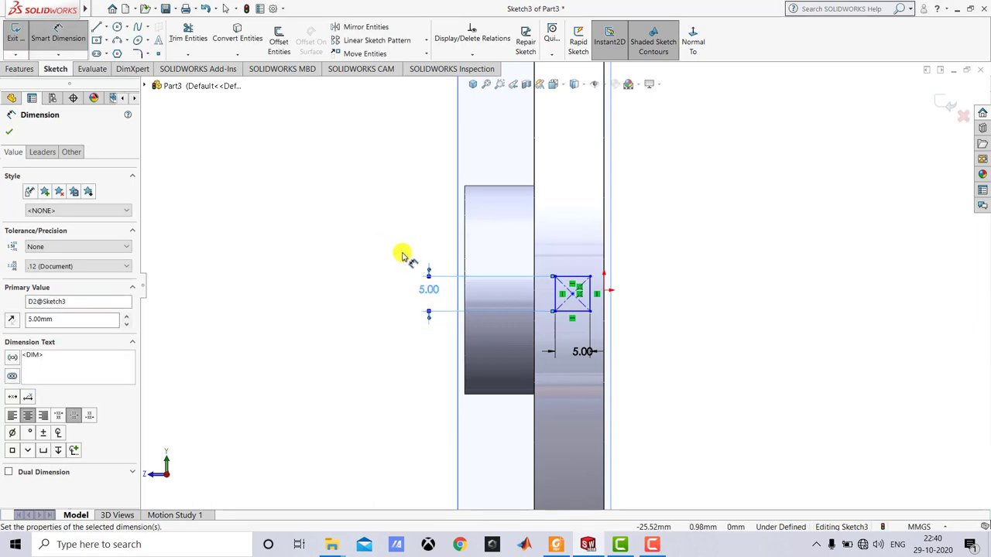
{"action": "left_click", "coordinate": [392, 238]}
Dimension the horizontal distance from the rectangle's centre point to the rim's edge at the origin side as 5 mm
{"action": "scroll", "coordinate": [574, 301], "scroll_direction": "down", "scroll_amount": 1}
{"action": "scroll", "coordinate": [579, 306], "scroll_direction": "down", "scroll_amount": 1}
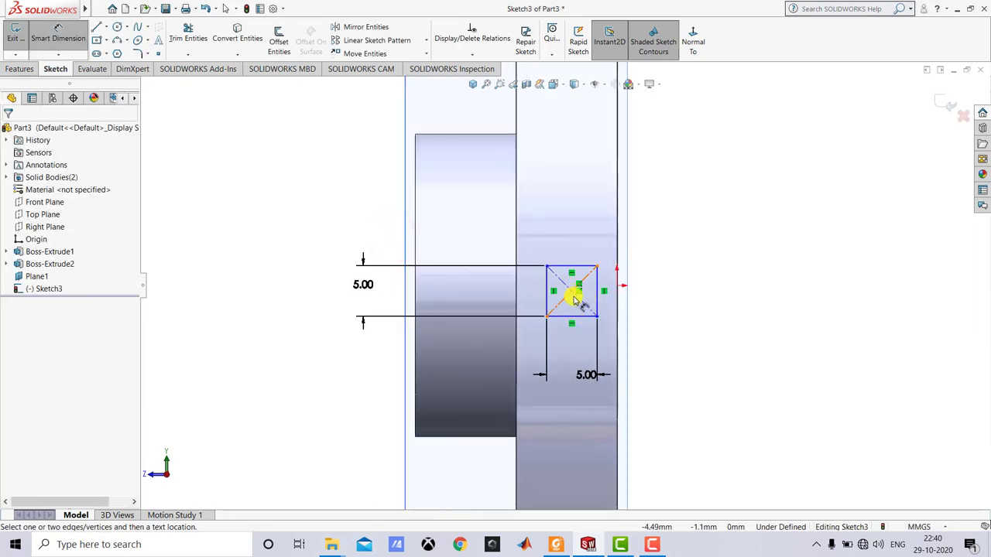
{"action": "left_click", "coordinate": [573, 293]}
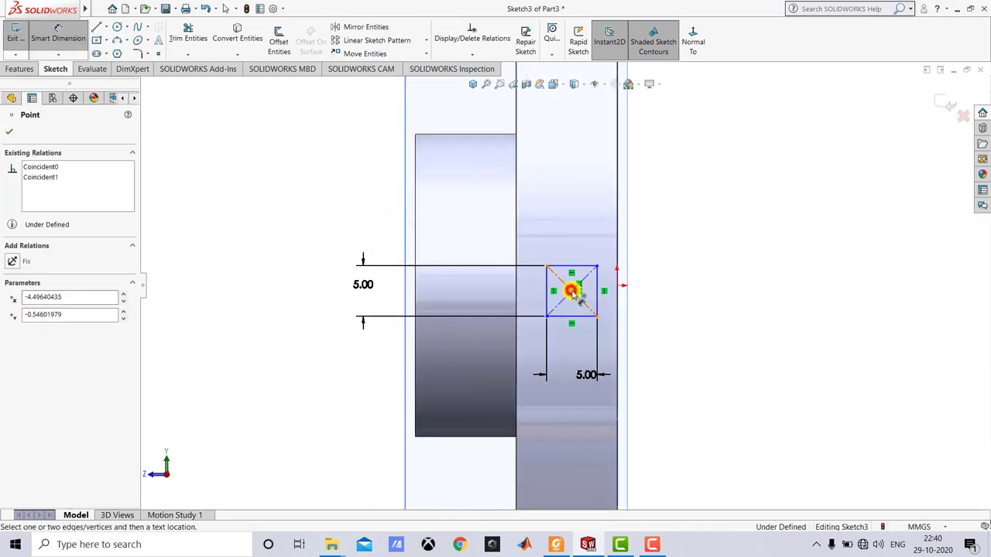
{"action": "left_click", "coordinate": [620, 294]}
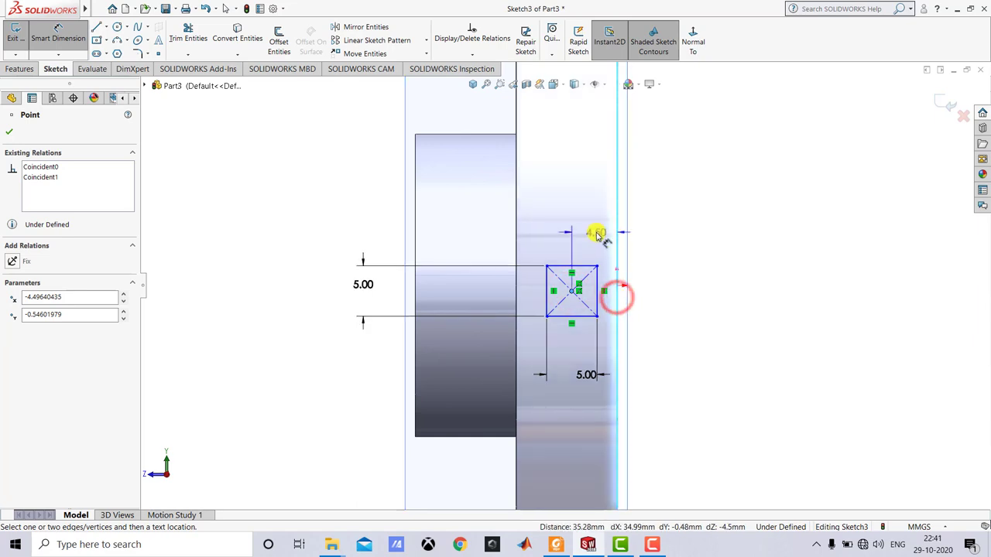
{"action": "left_click", "coordinate": [597, 231]}
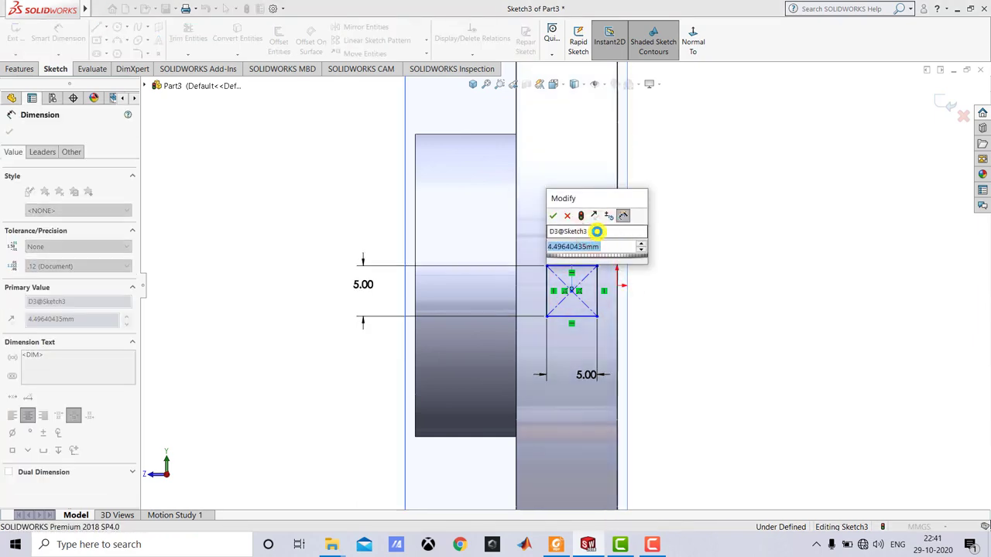
{"action": "left_click", "coordinate": [717, 255]}
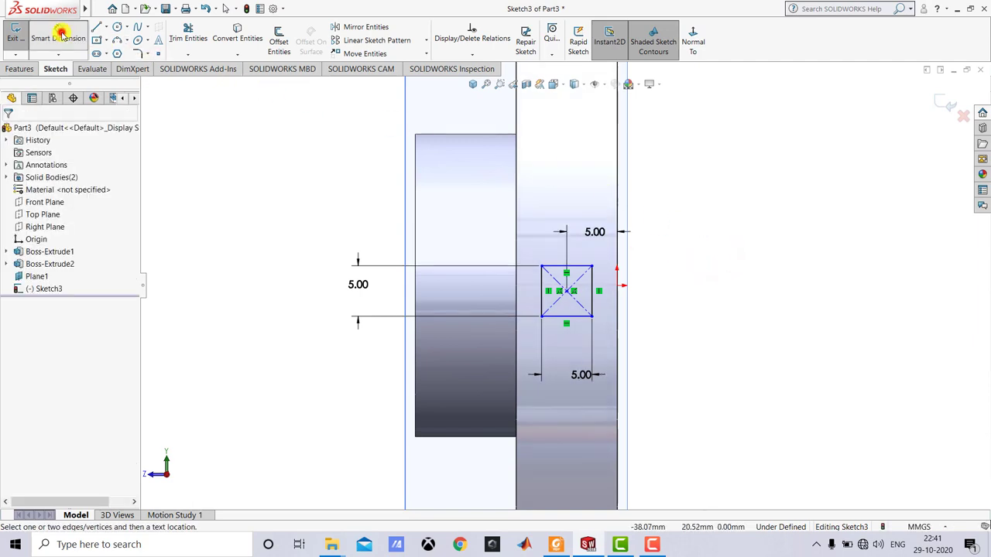
Add a horizontal relation between the rectangle's centre point and the origin, and exit the sketch
{"action": "left_click", "coordinate": [58, 35]}
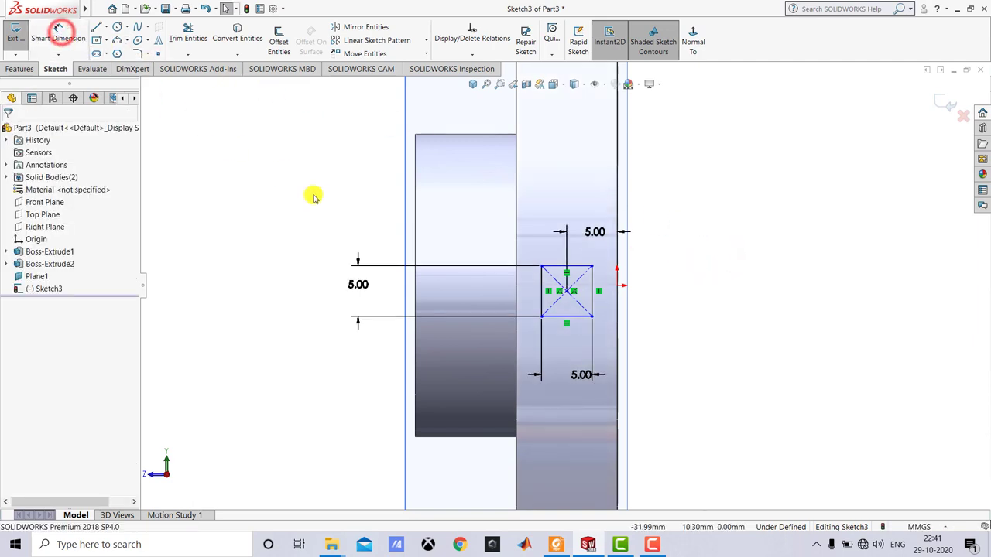
{"action": "left_click", "coordinate": [570, 291]}
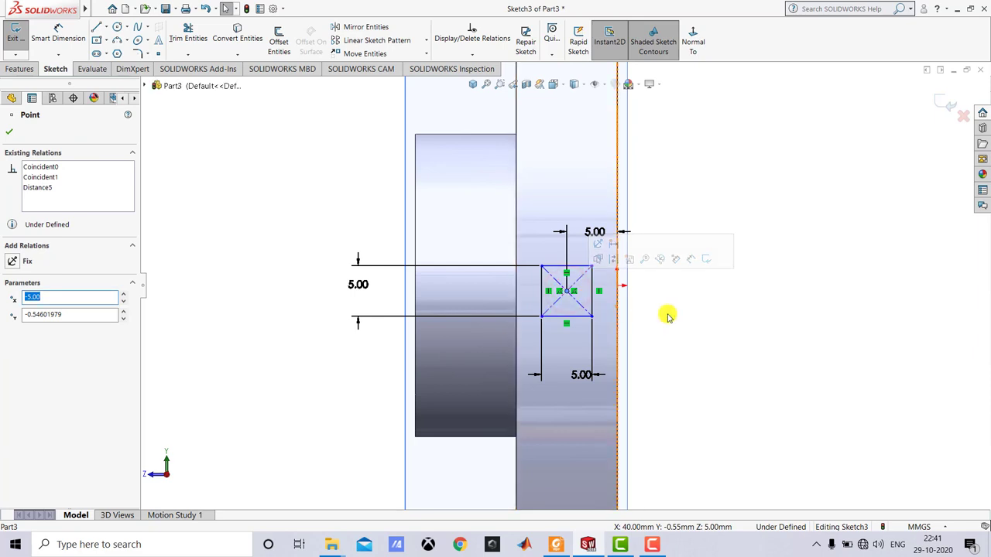
{"action": "left_click", "coordinate": [617, 288], "text": "ctrl"}
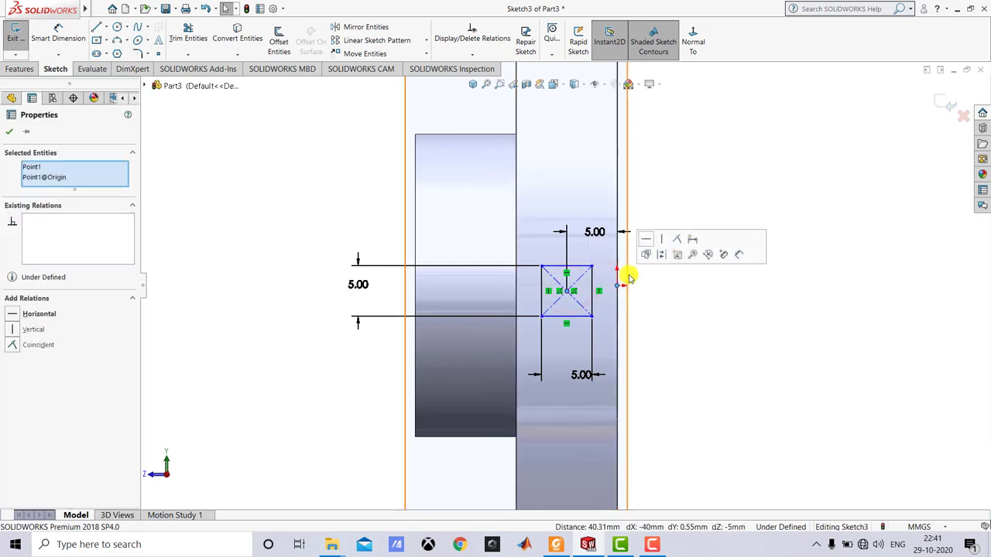
{"action": "left_click", "coordinate": [645, 240]}
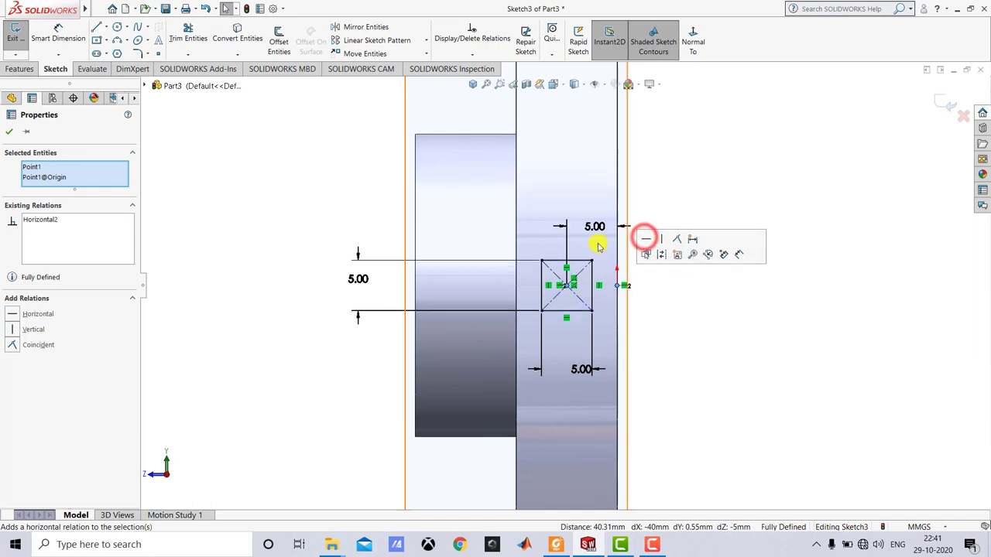
{"action": "left_click", "coordinate": [9, 131]}
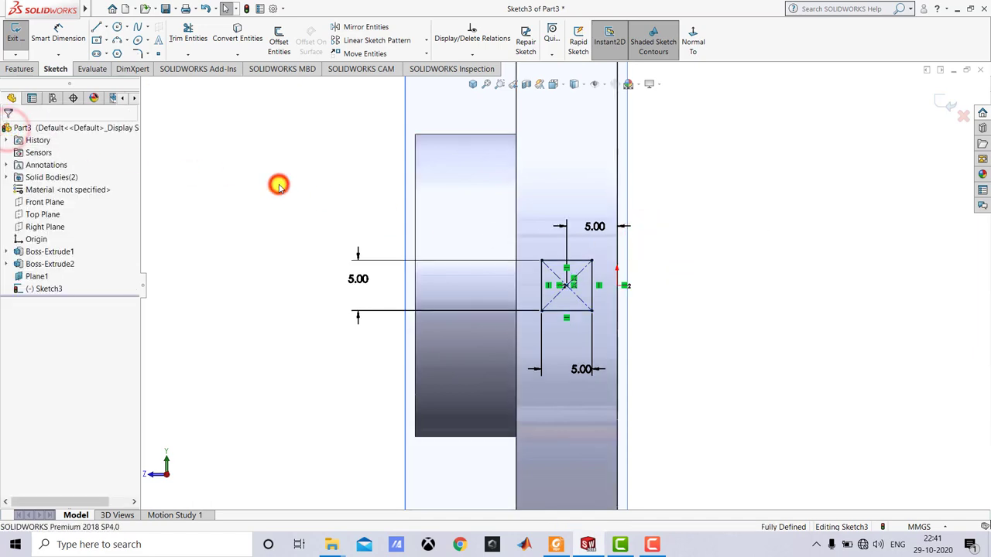
{"action": "scroll", "coordinate": [512, 272], "scroll_direction": "down", "scroll_amount": 1}
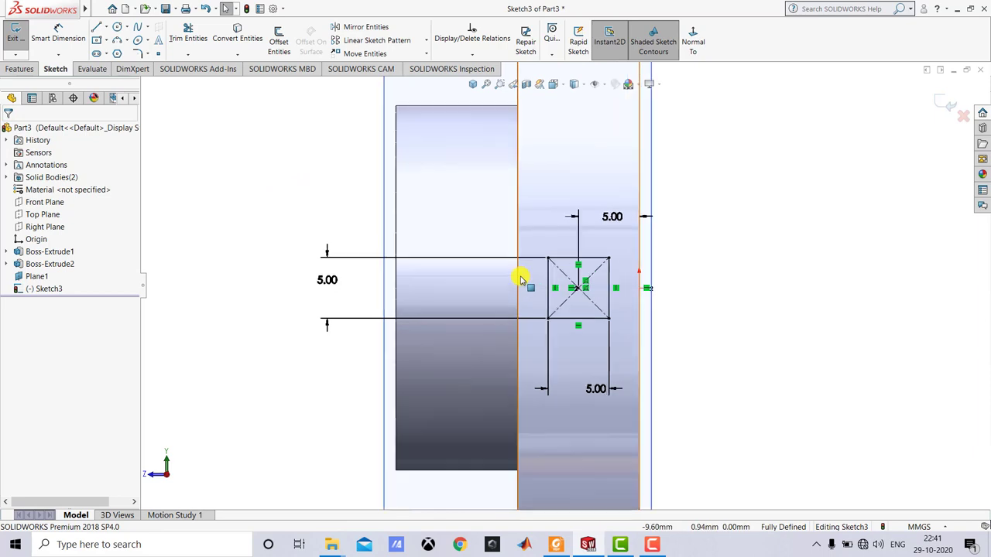
{"action": "left_click", "coordinate": [17, 39]}
Start a boss extrusion of the square spoke profile with its first direction set to Up To Next, toward the rim
{"action": "left_click", "coordinate": [23, 68]}
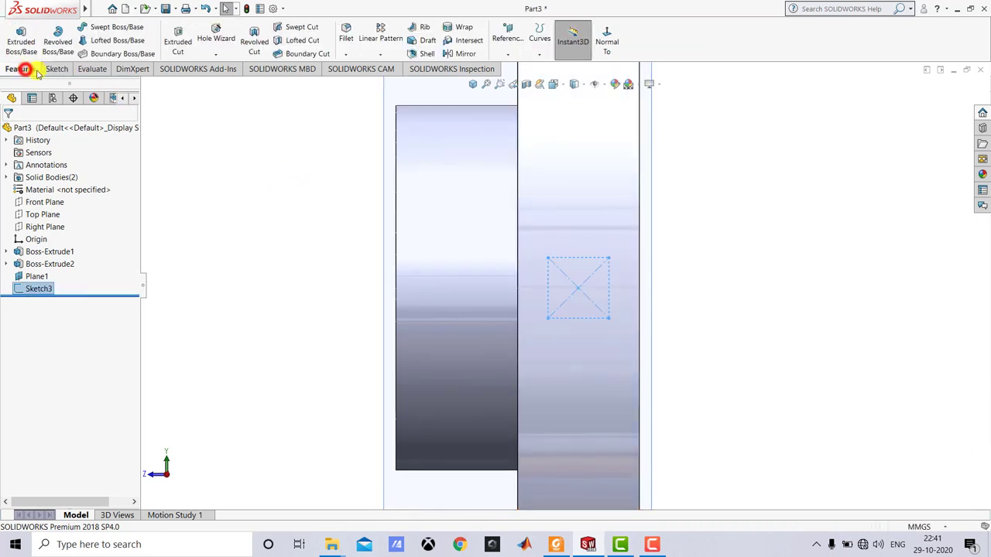
{"action": "left_click", "coordinate": [471, 82]}
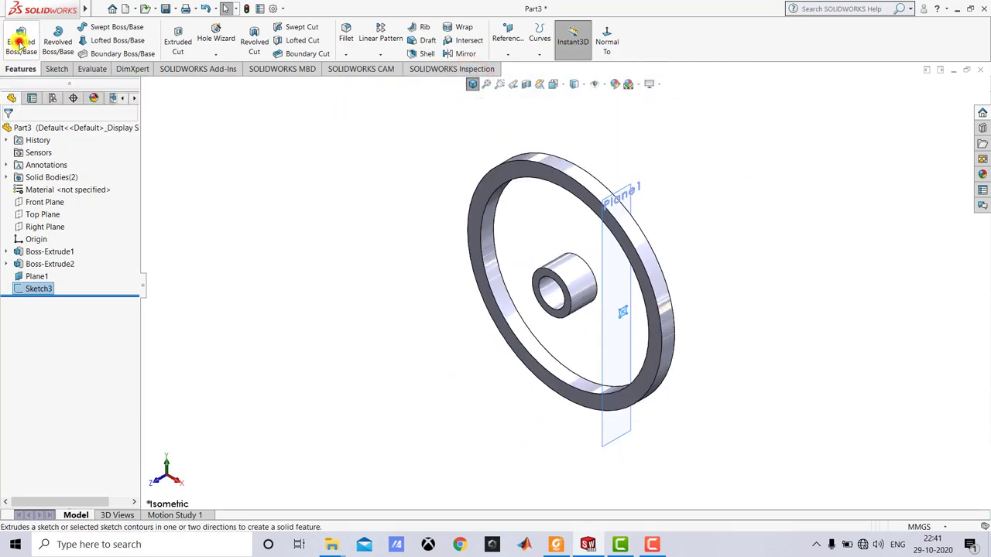
{"action": "left_click", "coordinate": [21, 43]}
{"action": "scroll", "coordinate": [565, 280], "scroll_direction": "down", "scroll_amount": 2}
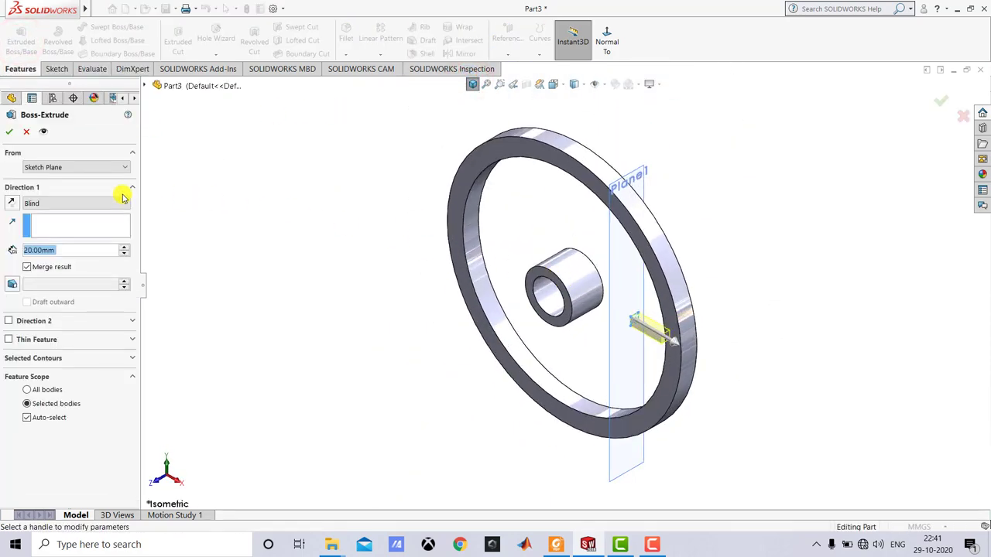
{"action": "left_click", "coordinate": [66, 204]}
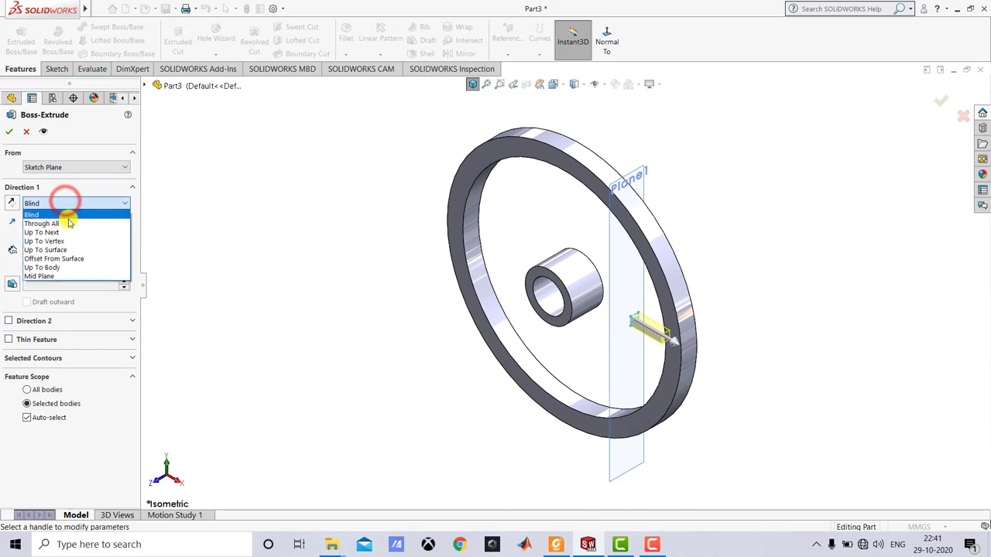
{"action": "left_click", "coordinate": [67, 233]}
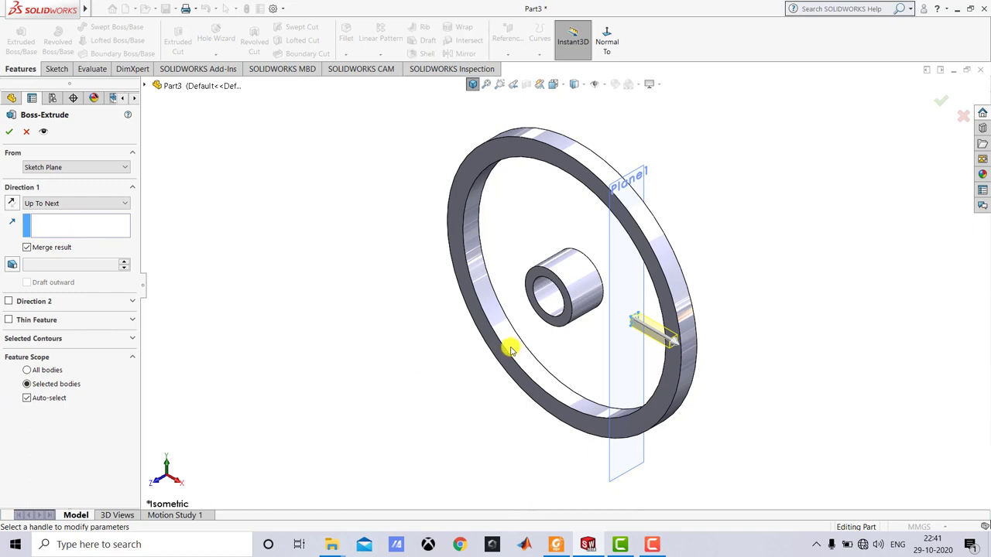
Add a second extrusion direction set to Up To Next, toward the hub, and complete the spoke
{"action": "left_click", "coordinate": [9, 302]}
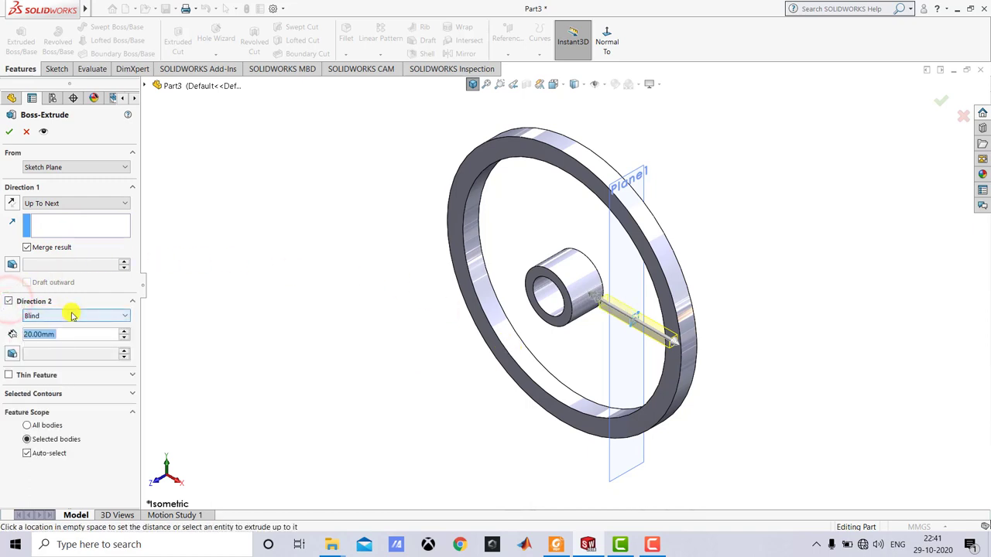
{"action": "left_click", "coordinate": [72, 316]}
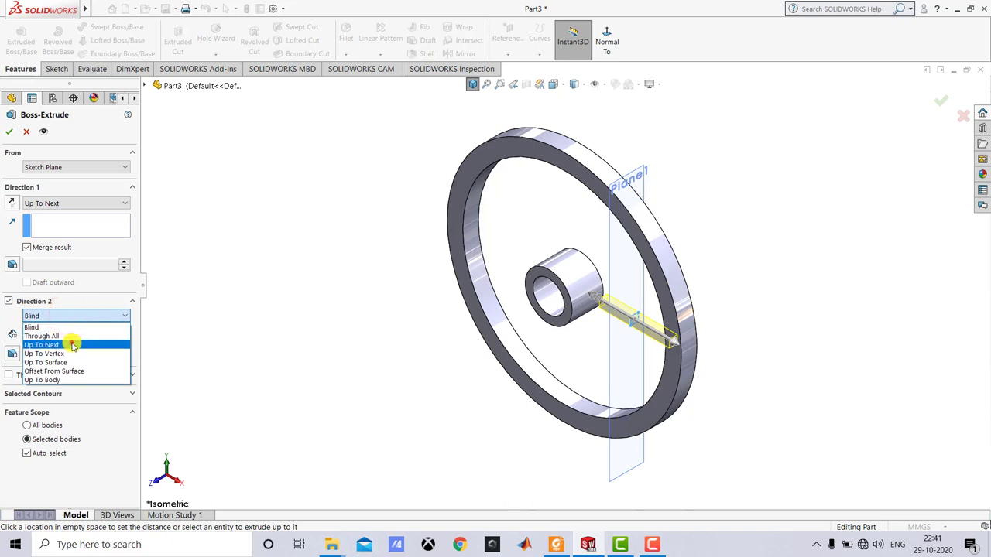
{"action": "left_click", "coordinate": [71, 342]}
{"action": "scroll", "coordinate": [592, 302], "scroll_direction": "down", "scroll_amount": 5}
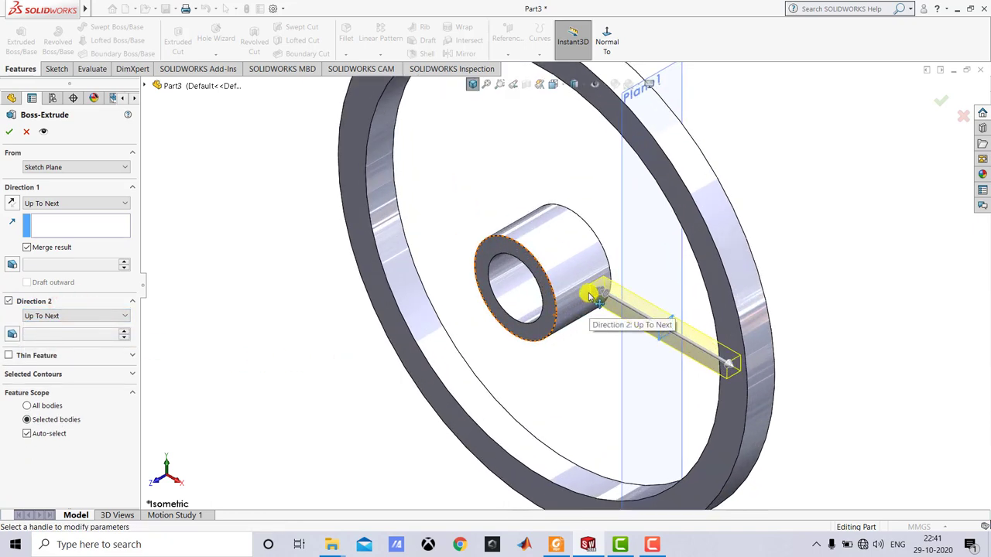
{"action": "scroll", "coordinate": [592, 298], "scroll_direction": "down", "scroll_amount": 2}
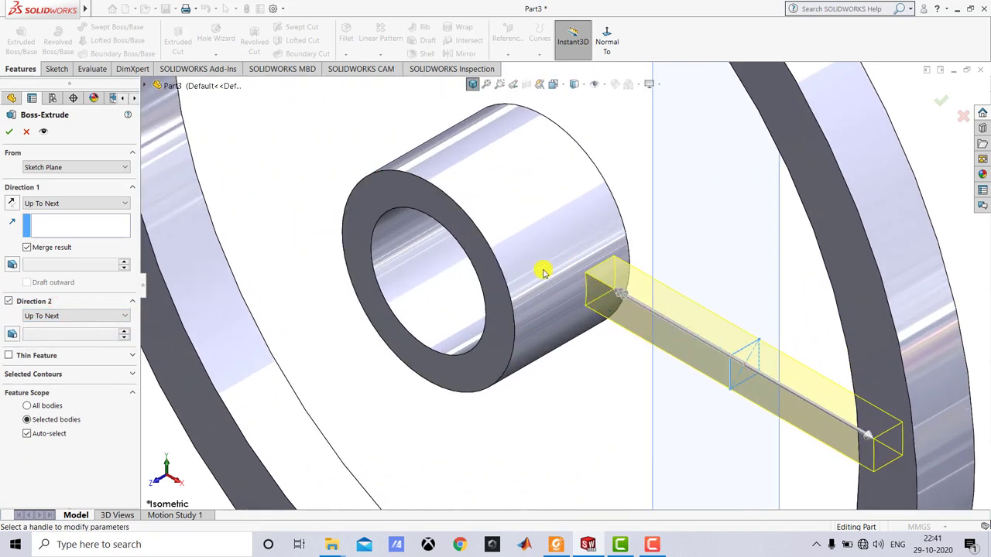
{"action": "scroll", "coordinate": [593, 284], "scroll_direction": "down", "scroll_amount": 5}
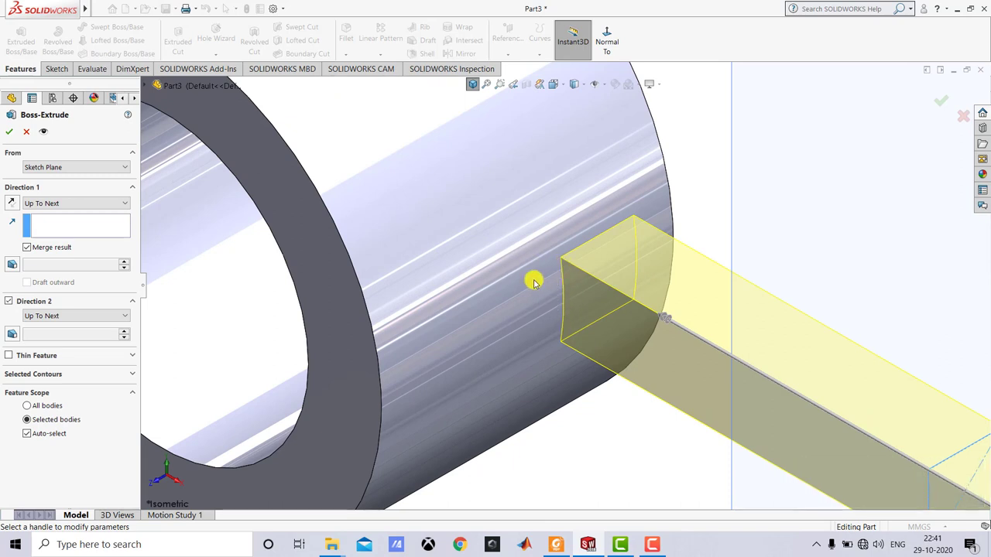
{"action": "left_click", "coordinate": [7, 135]}
Hide Plane1 and show the wheel in isometric view
{"action": "left_click", "coordinate": [470, 85]}
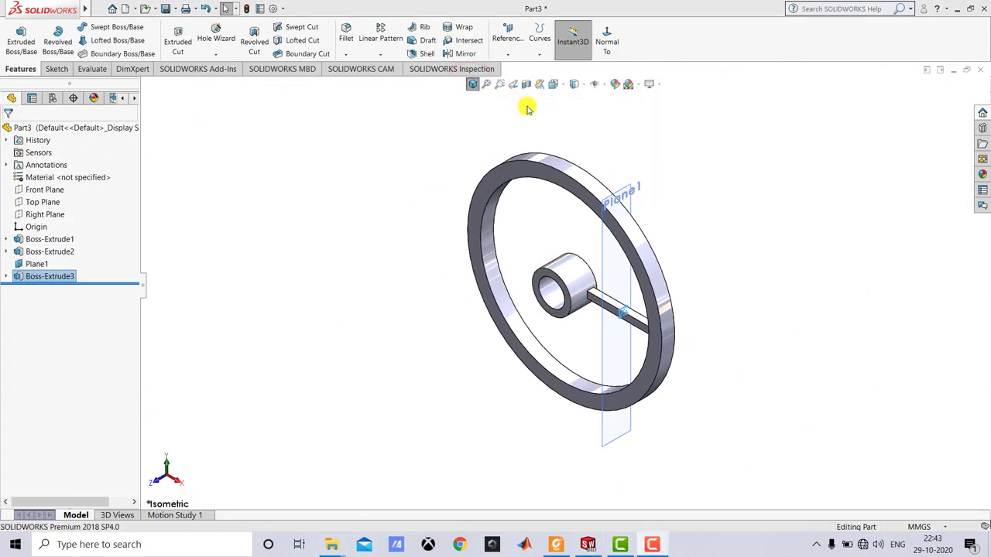
{"action": "right_click", "coordinate": [628, 192]}
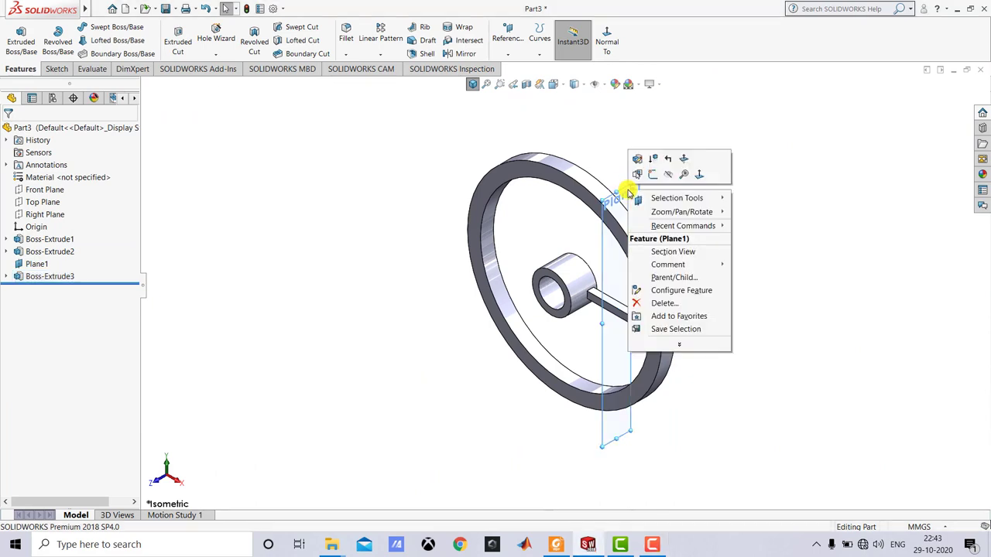
{"action": "left_click", "coordinate": [669, 178]}
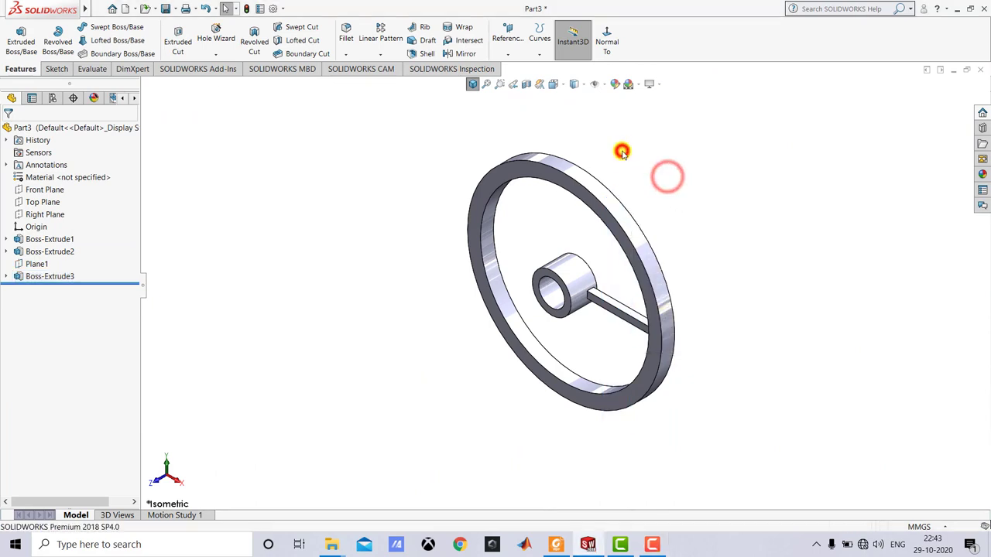
{"action": "left_click", "coordinate": [470, 87]}
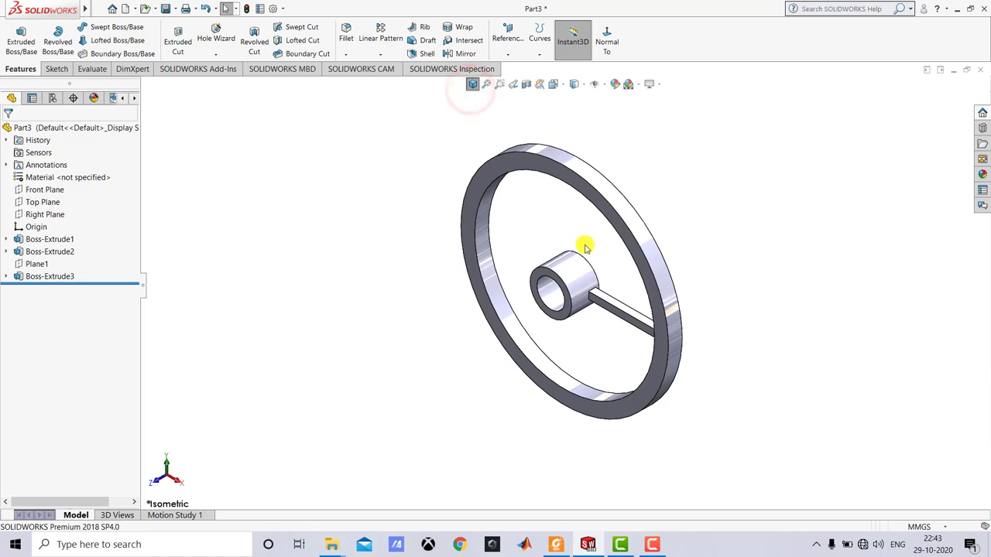
Circular-pattern the spoke around the hub's bore face with 6 equally spaced instances over 360 degrees
{"action": "scroll", "coordinate": [585, 249], "scroll_direction": "down", "scroll_amount": 2}
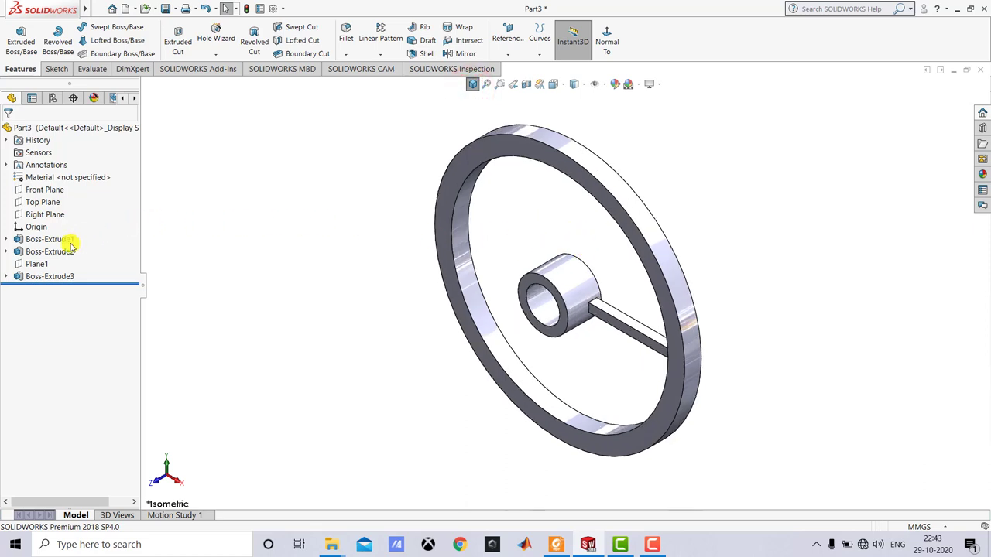
{"action": "left_click", "coordinate": [54, 276]}
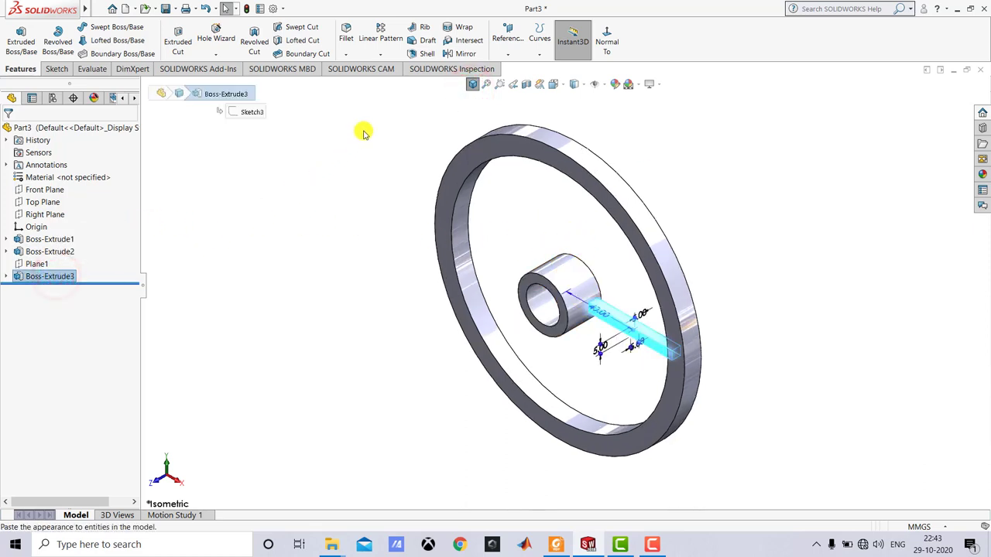
{"action": "left_click", "coordinate": [381, 55]}
{"action": "left_click", "coordinate": [395, 81]}
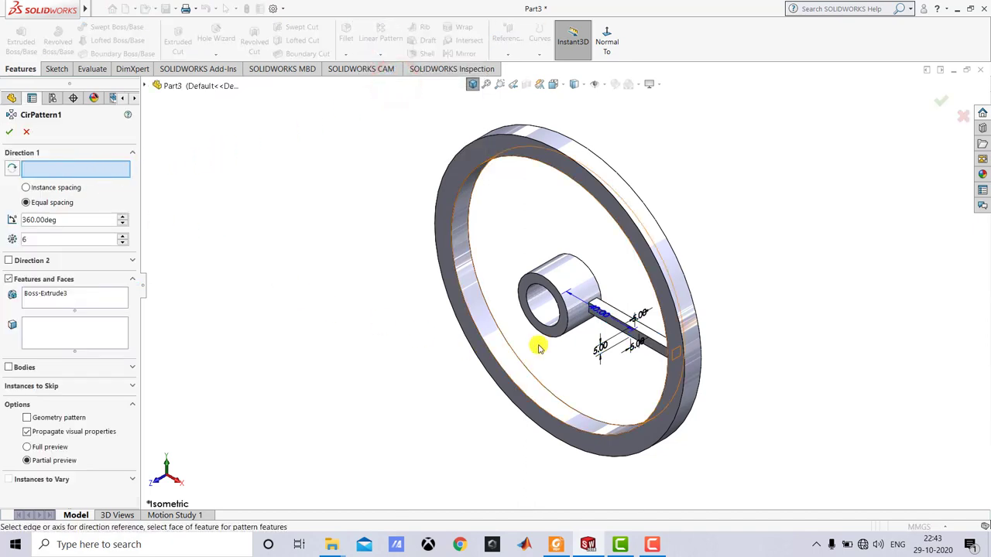
{"action": "left_click", "coordinate": [538, 312]}
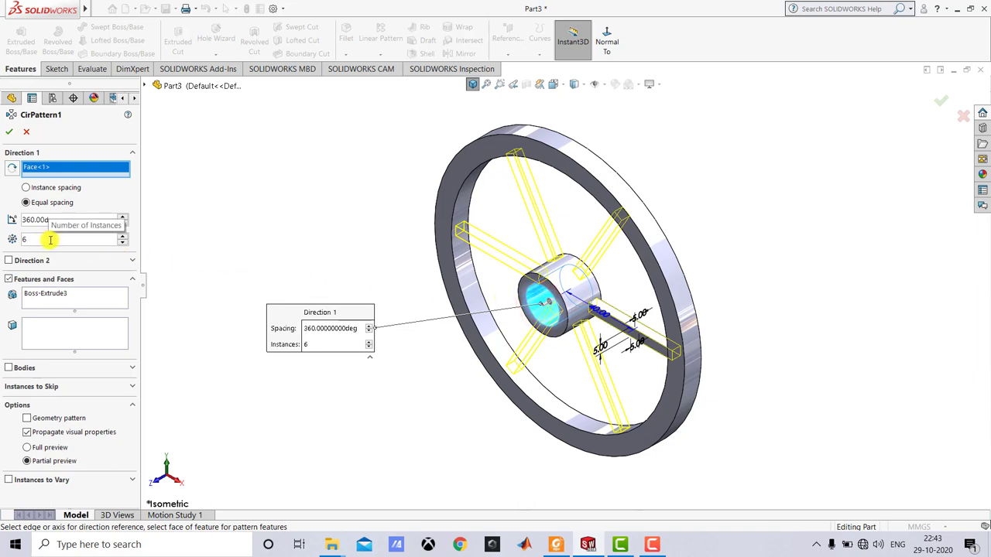
{"action": "left_click", "coordinate": [11, 134]}
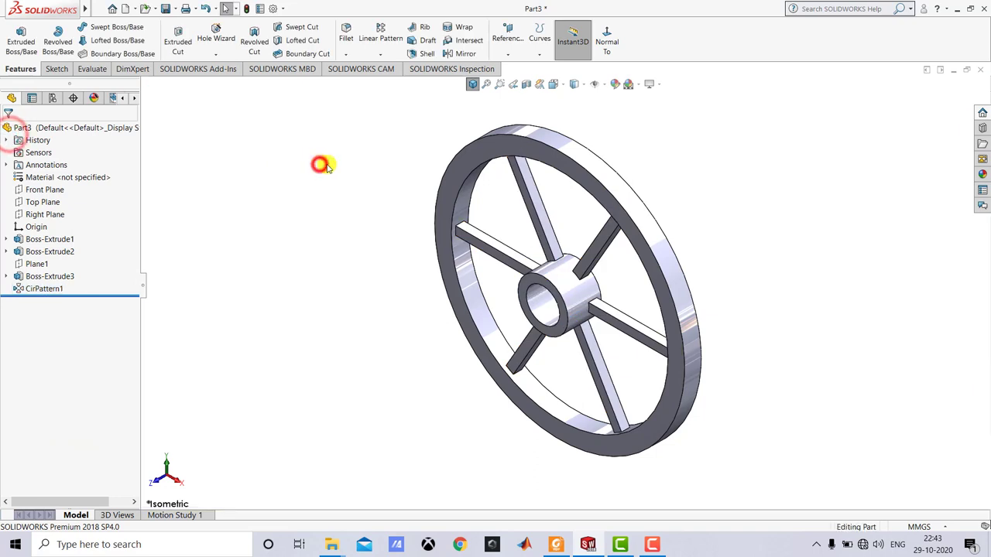
Apply the brushed brass appearance to the whole wheel part
{"action": "left_click", "coordinate": [471, 88]}
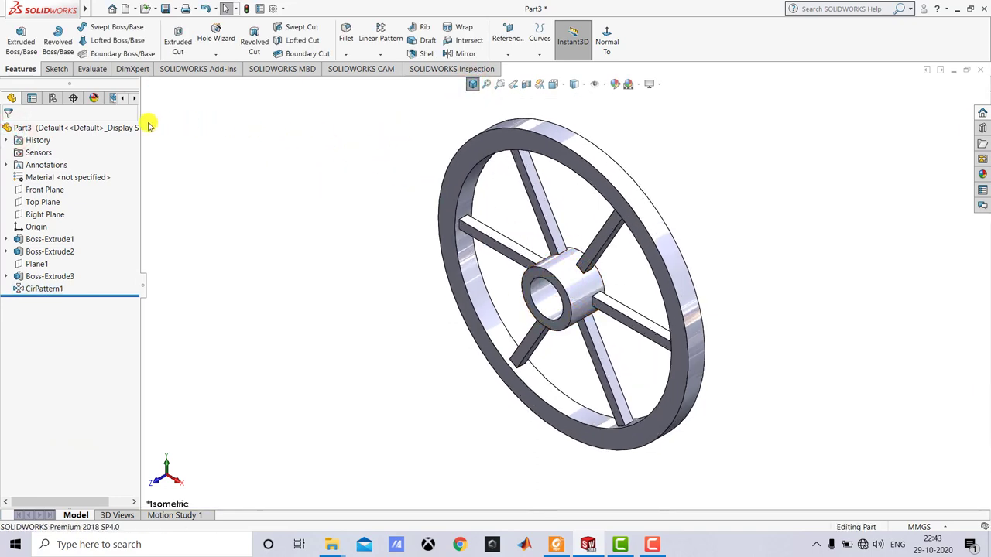
{"action": "left_click", "coordinate": [62, 130]}
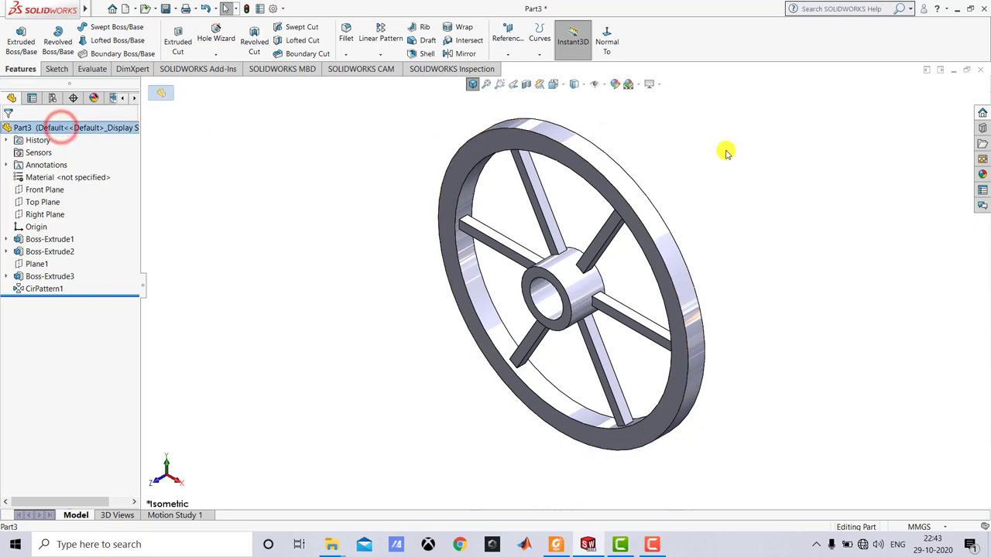
{"action": "left_click", "coordinate": [982, 177]}
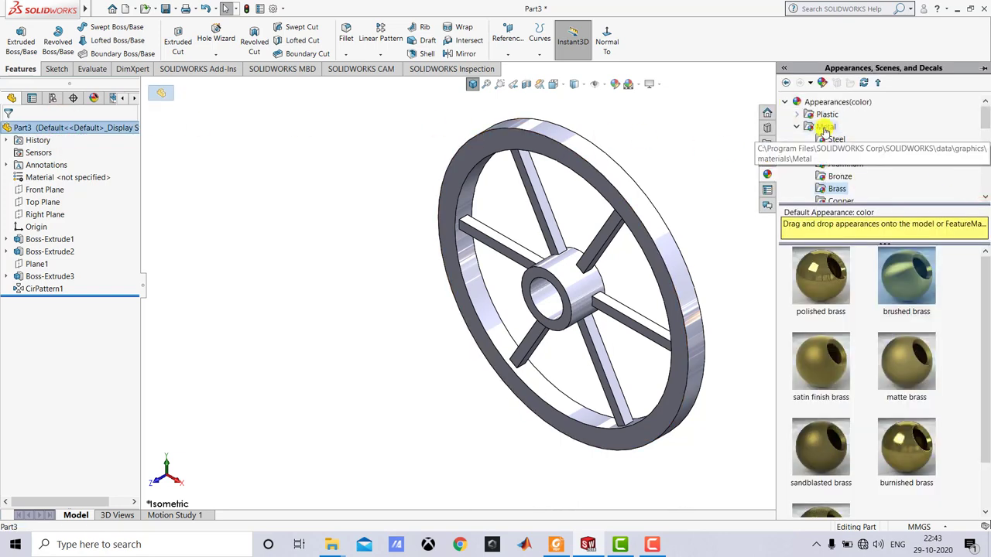
{"action": "scroll", "coordinate": [829, 137], "scroll_direction": "down", "scroll_amount": 1}
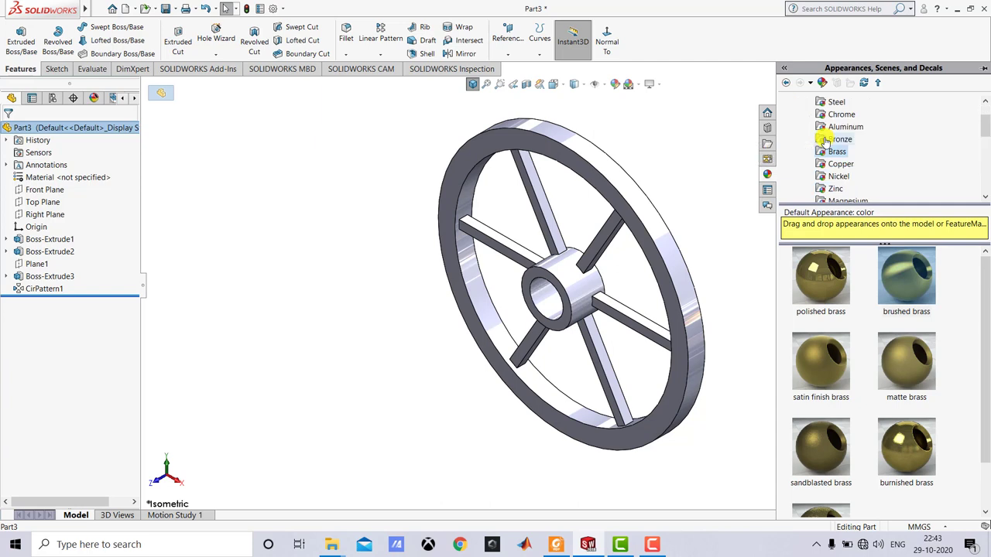
{"action": "double_click", "coordinate": [903, 273]}
{"action": "left_click", "coordinate": [725, 210]}
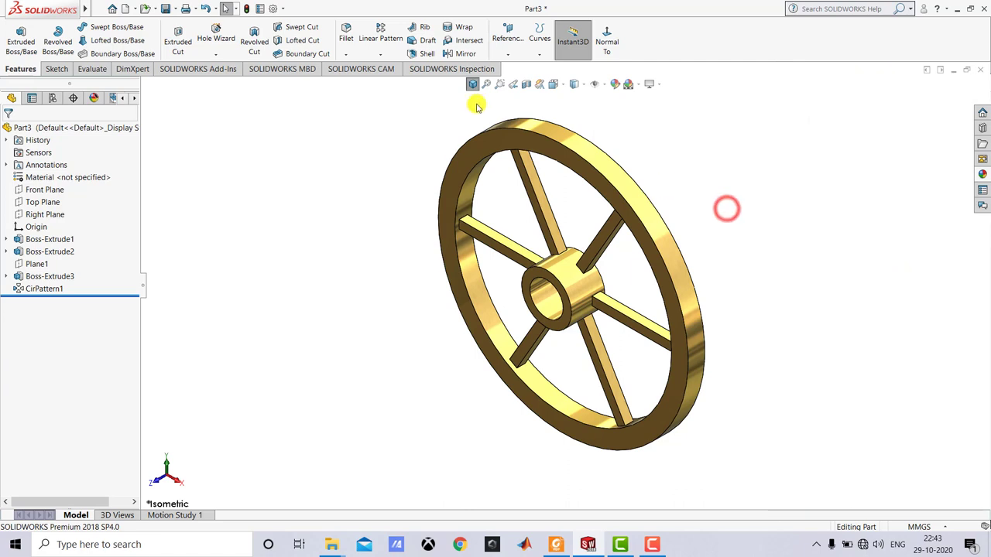
{"action": "left_click", "coordinate": [471, 86]}
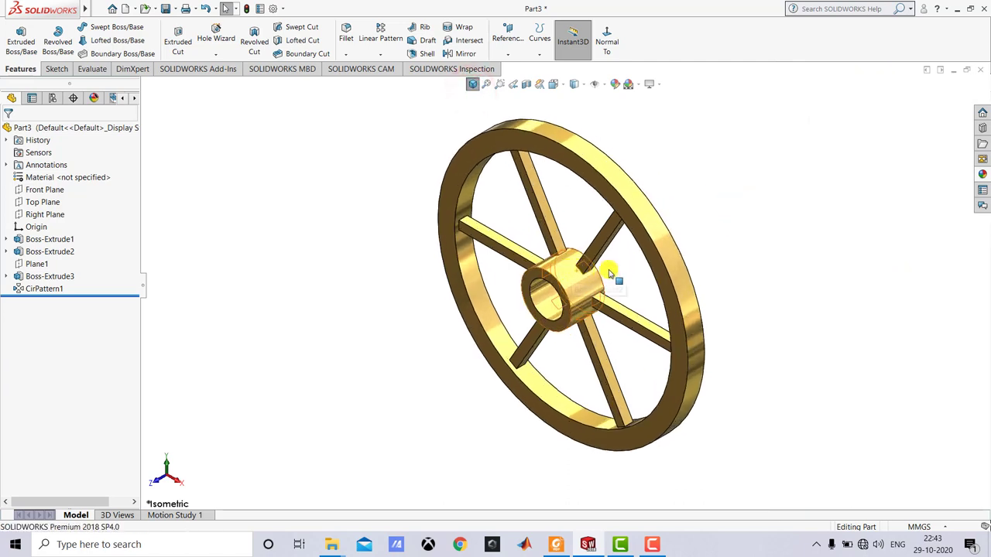
{"action": "left_click", "coordinate": [778, 271]}
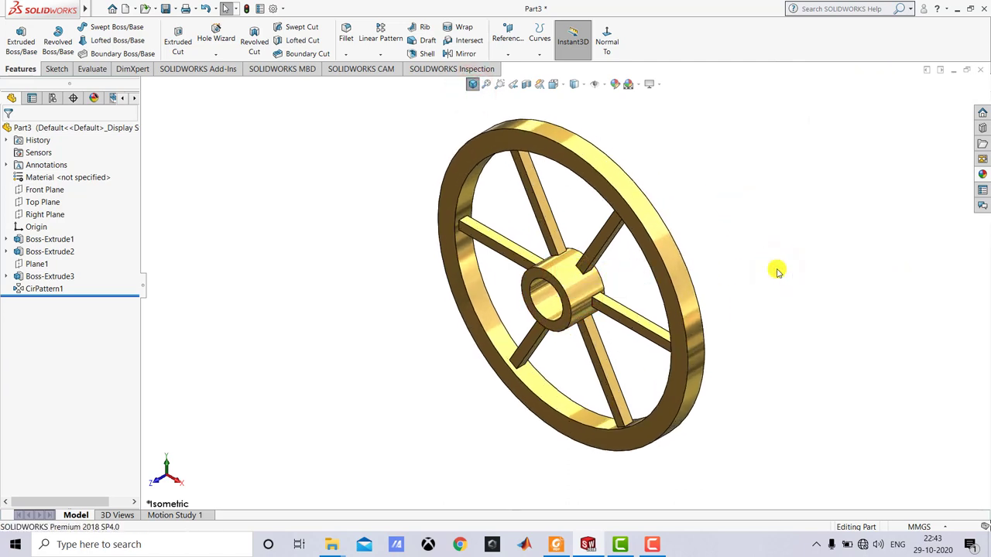